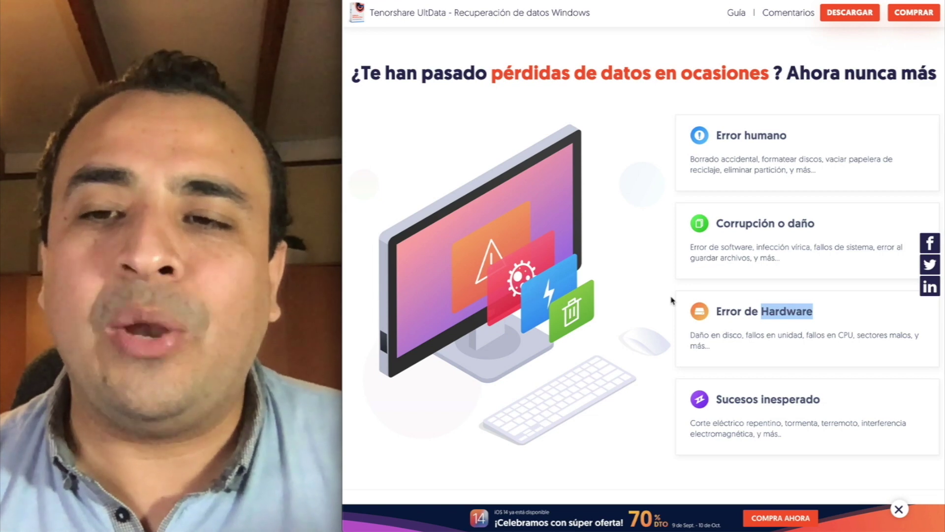
Step: Review the product page's data-loss causes, recoverable file types and three-step recovery guide
click(706, 289)
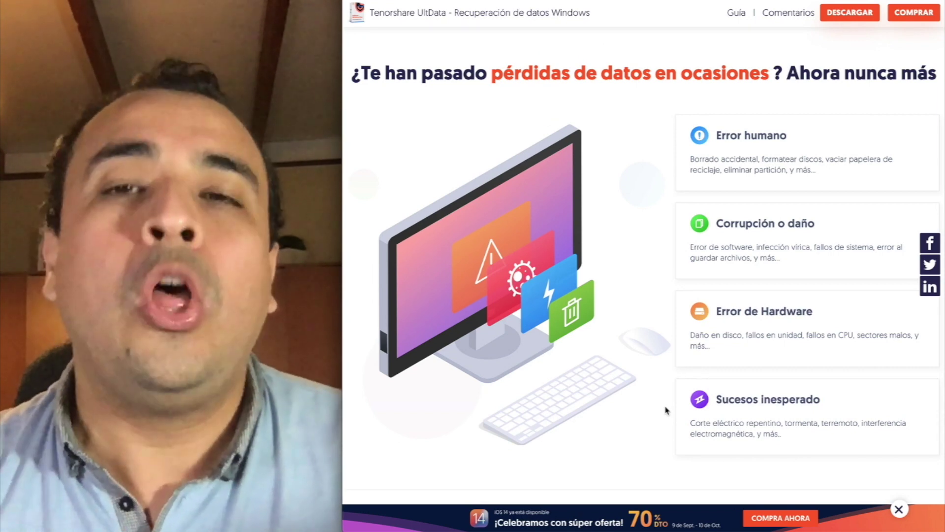
scroll(665, 410, down, 10)
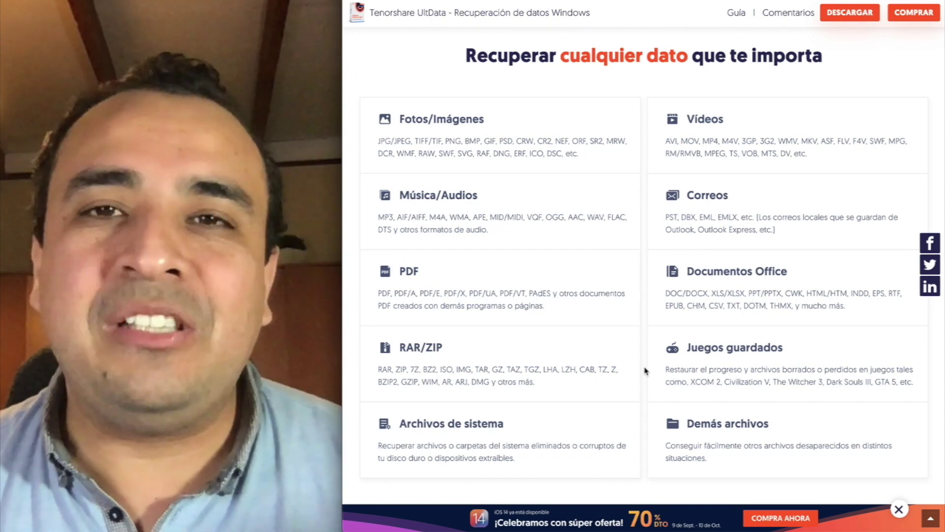
scroll(646, 370, down, 8)
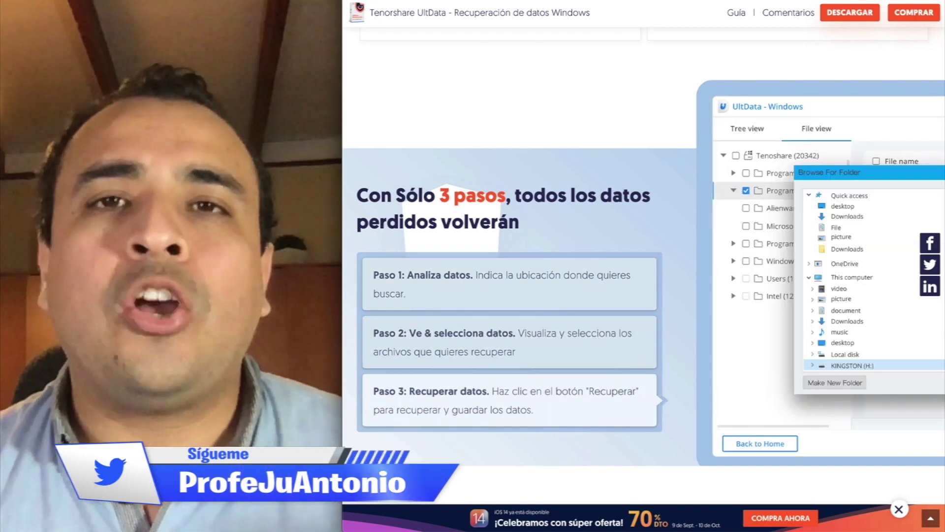
scroll(643, 266, down, 9)
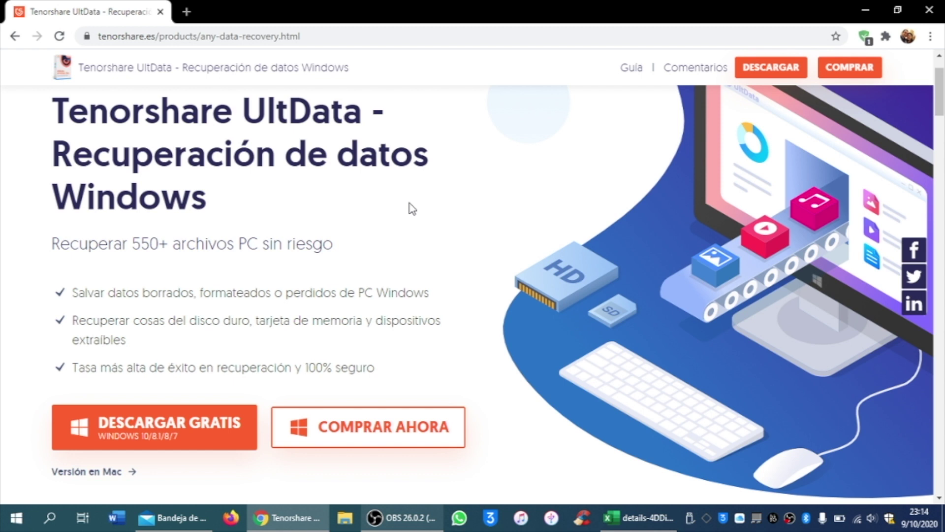
Step: Download the free Windows version of Tenorshare UltData and run the ultdata-for-windows.exe installer
click(170, 442)
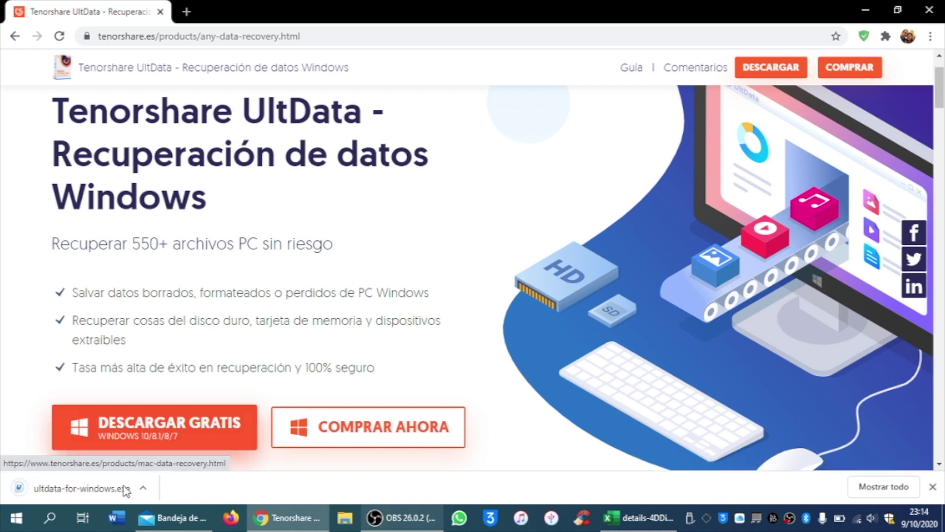
click(101, 492)
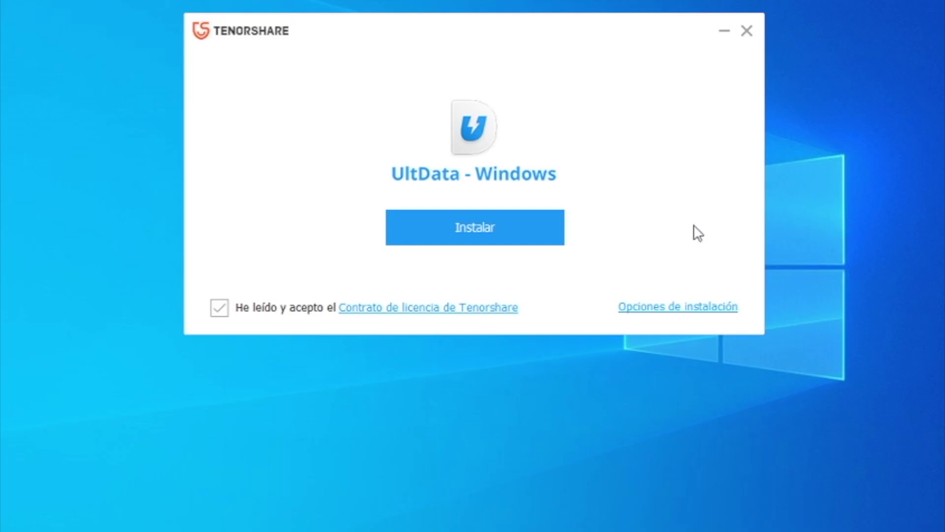
Step: Install UltData in Español to C:\Program Files (x86)\Tenorshare, opting out of the user experience improvement program
click(696, 306)
click(465, 383)
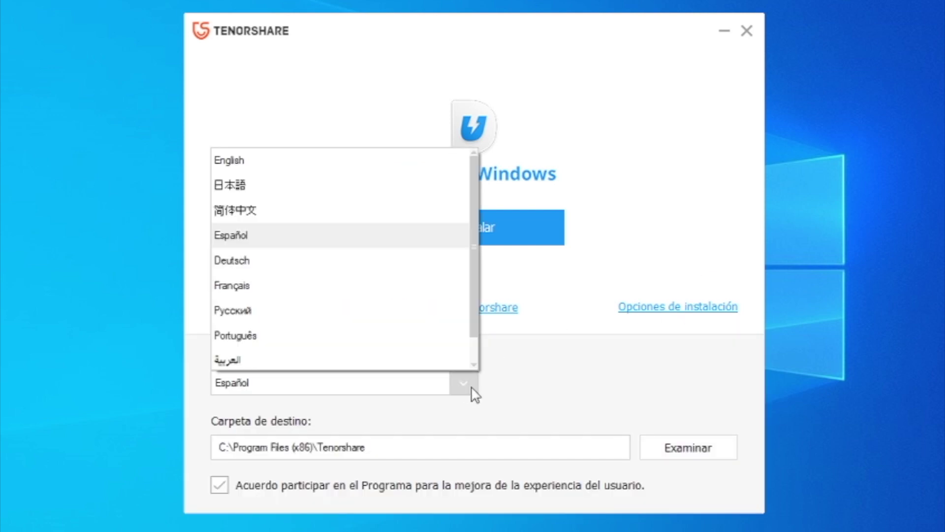
click(473, 391)
click(369, 449)
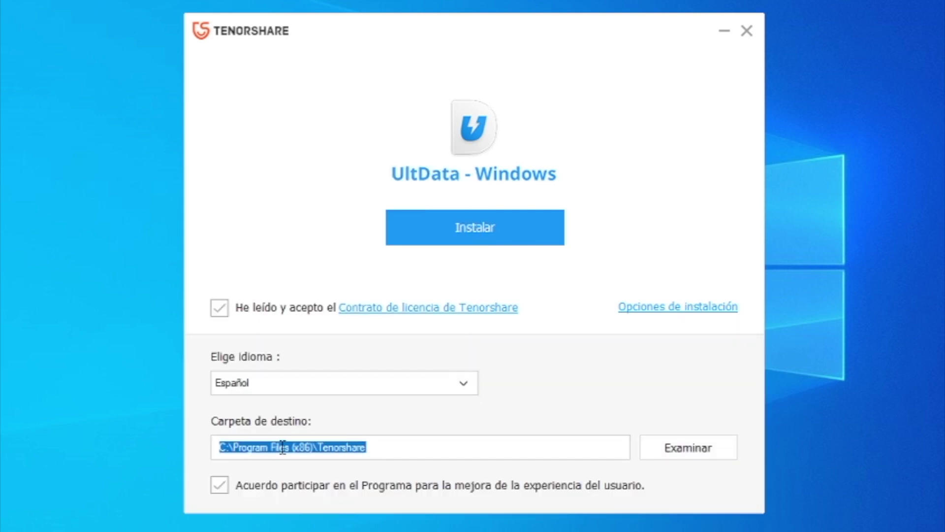
click(378, 476)
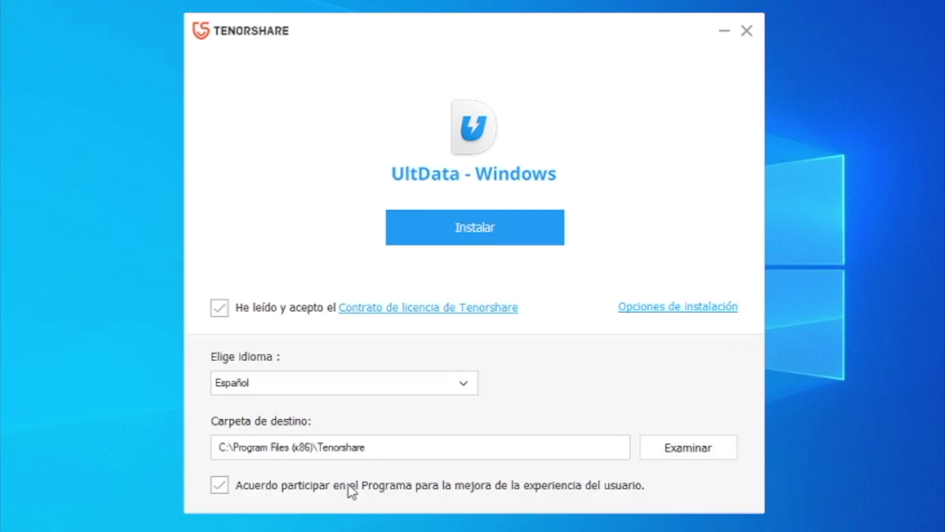
click(219, 485)
click(474, 241)
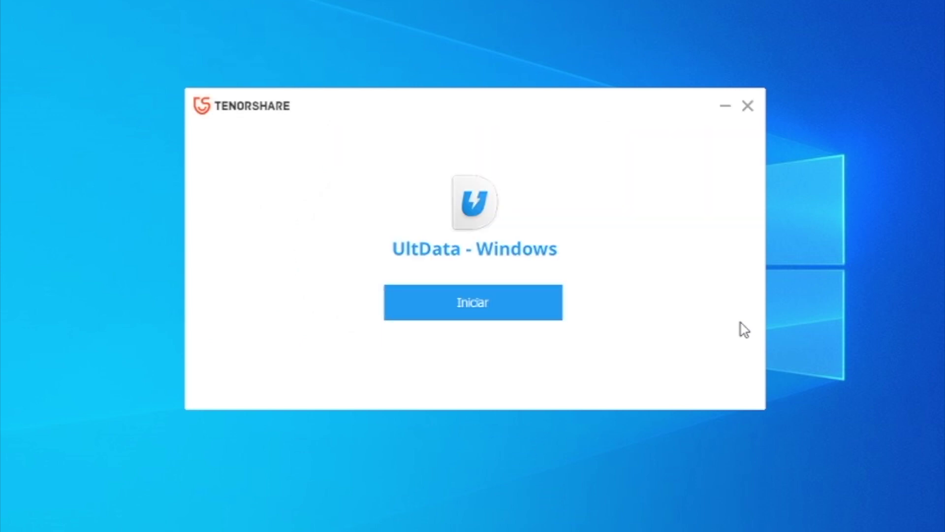
Step: Launch UltData from the finished installer and bring its window to the front over the browser's installation page
click(534, 313)
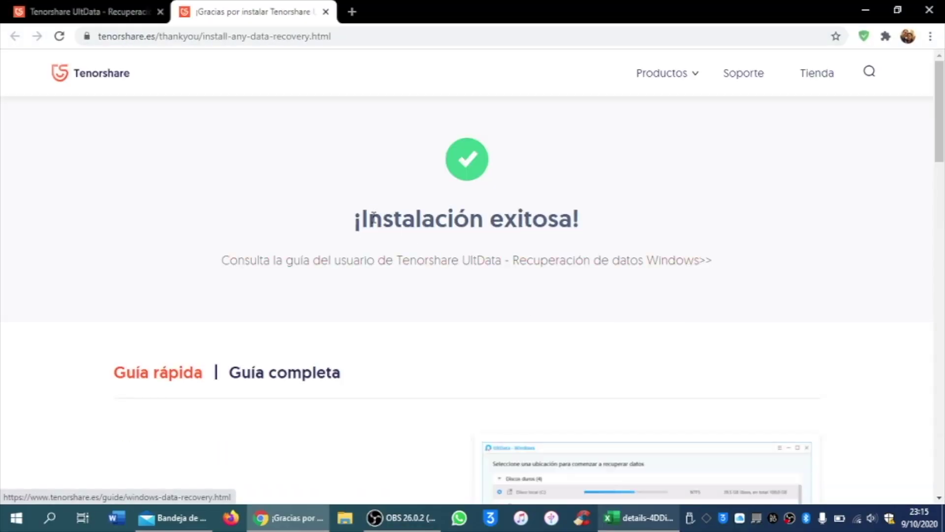
drag(350, 219, 612, 223)
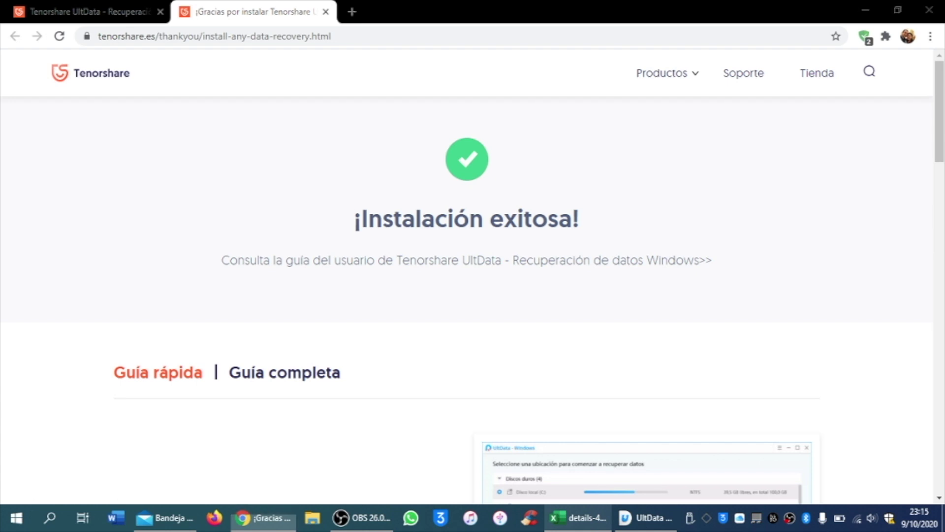
click(264, 517)
click(650, 518)
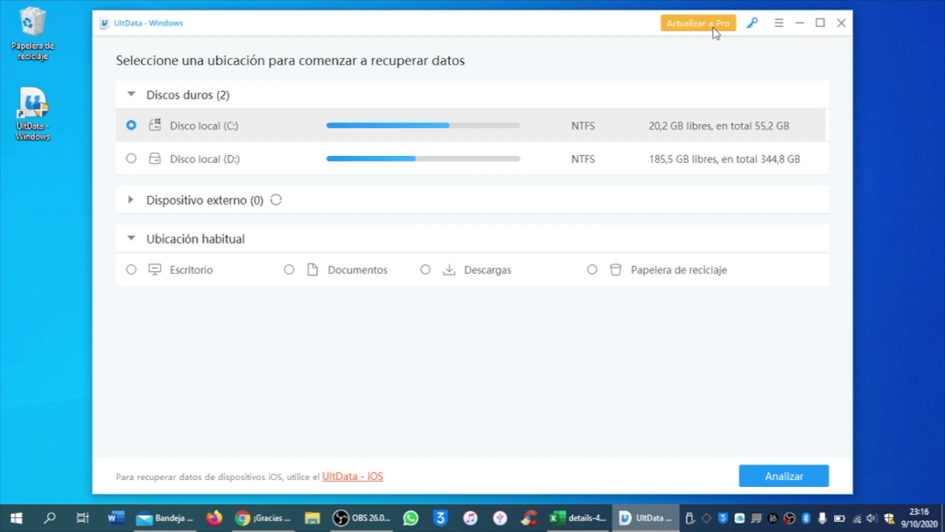
Step: Register UltData with the purchase e-mail address and the registration code, and close the registration dialog
click(753, 25)
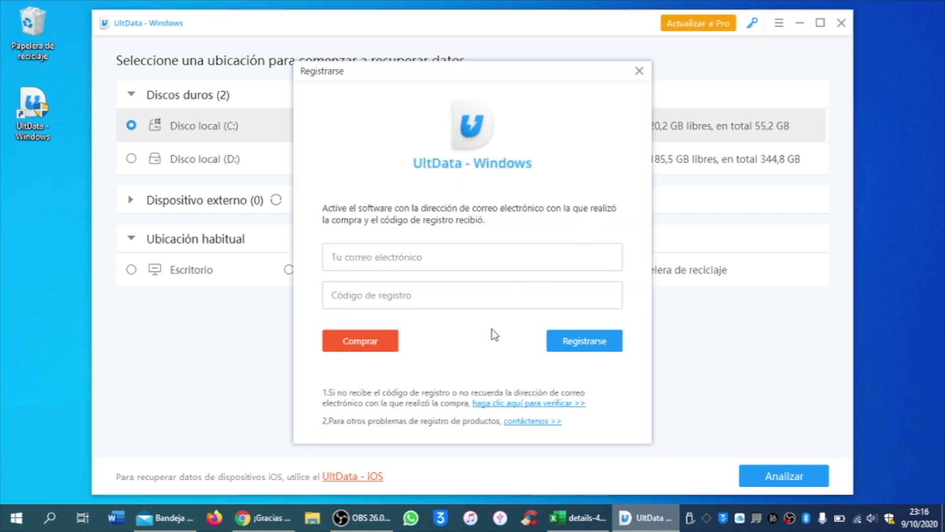
right_click(562, 300)
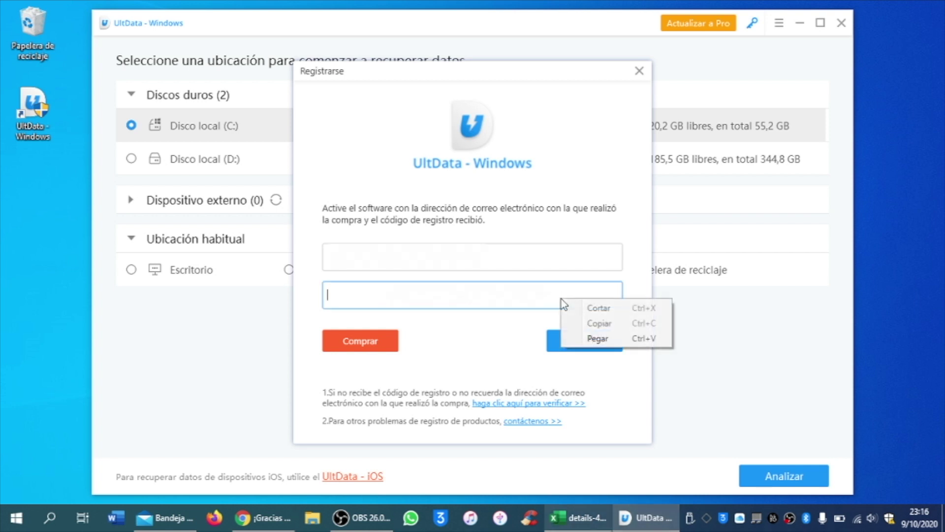
click(598, 340)
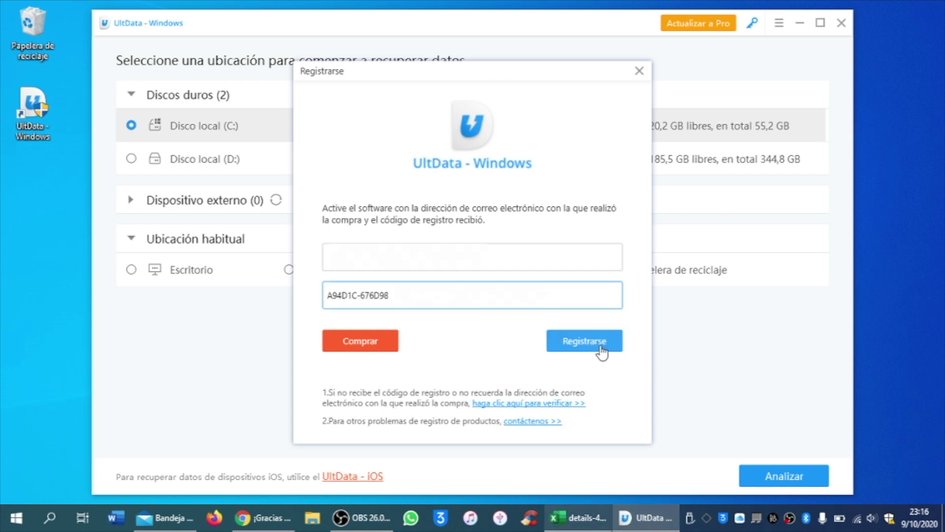
click(601, 346)
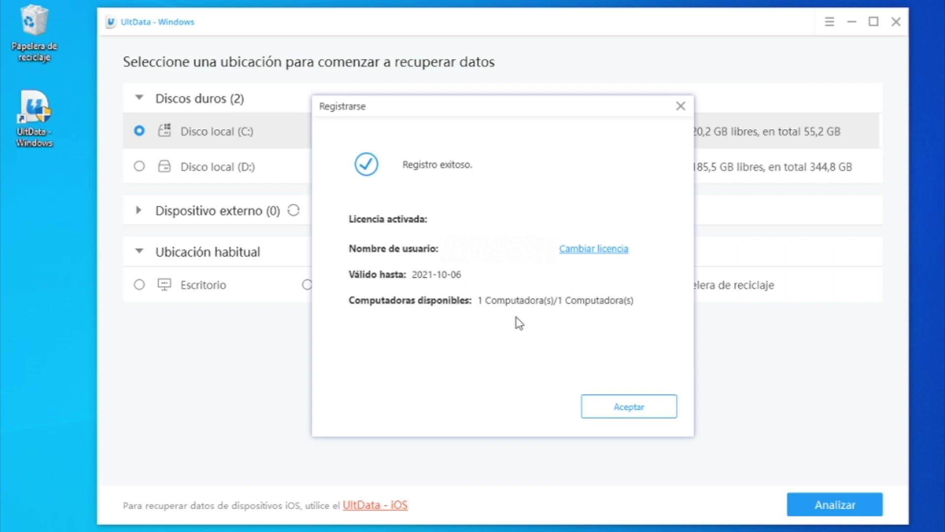
click(664, 416)
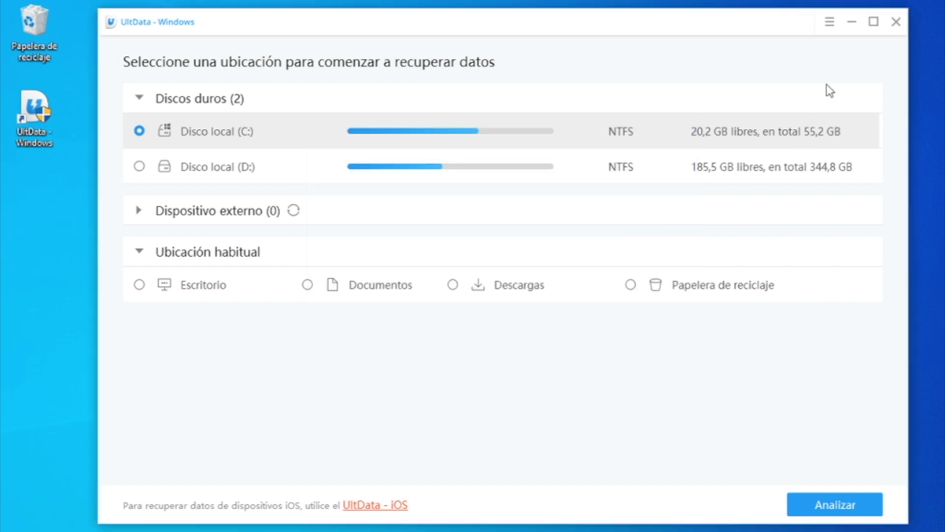
Step: View the program's version information and close it
click(829, 22)
mouse_move(845, 54)
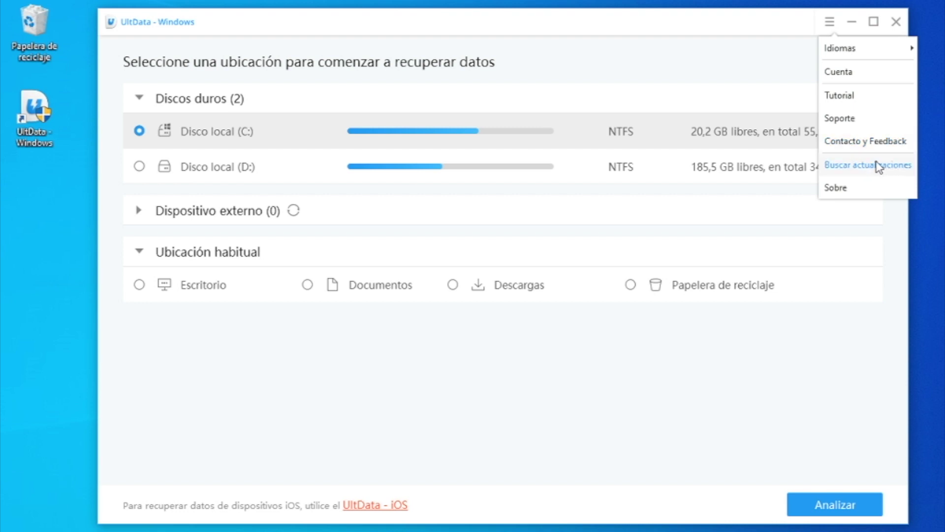
click(865, 190)
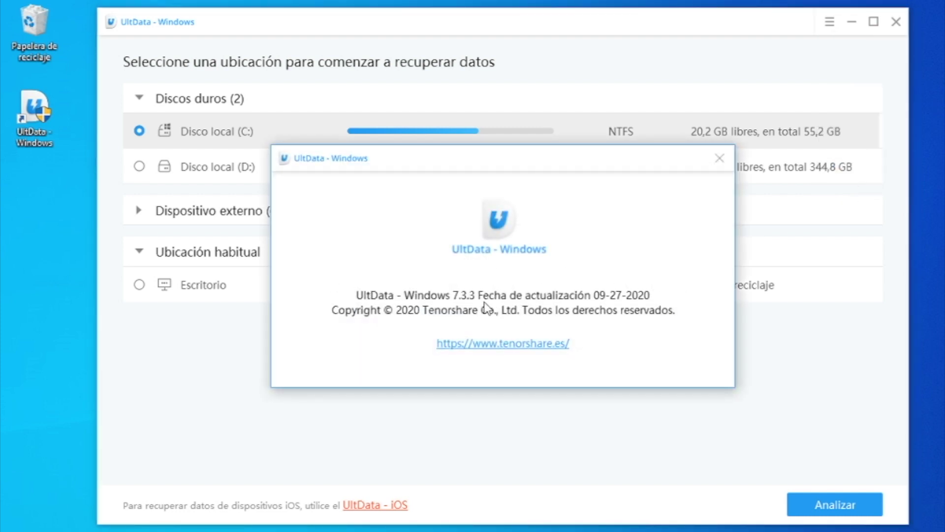
click(719, 159)
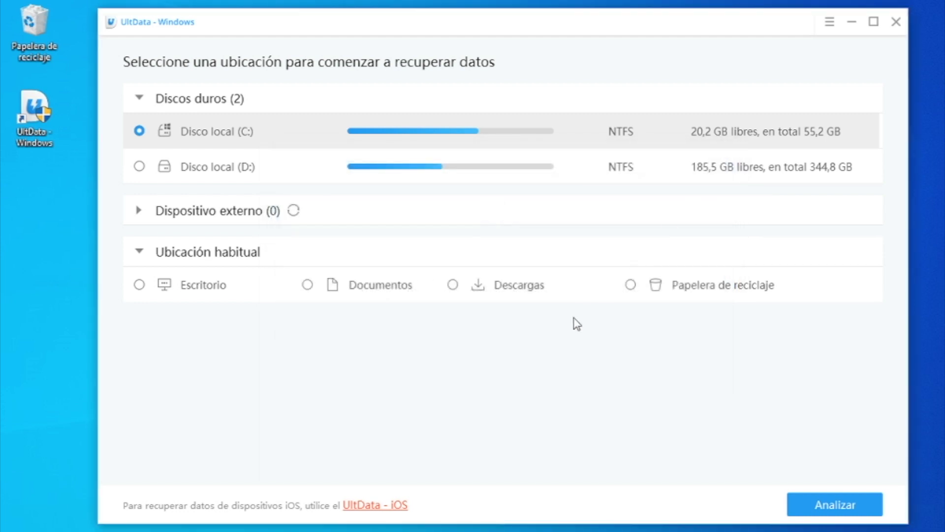
Step: Try out the scan locations in turn: both local disks, Escritorio, Documentos, Descargas, Papelera de reciclaje and the USB drive
click(238, 170)
click(224, 136)
click(232, 170)
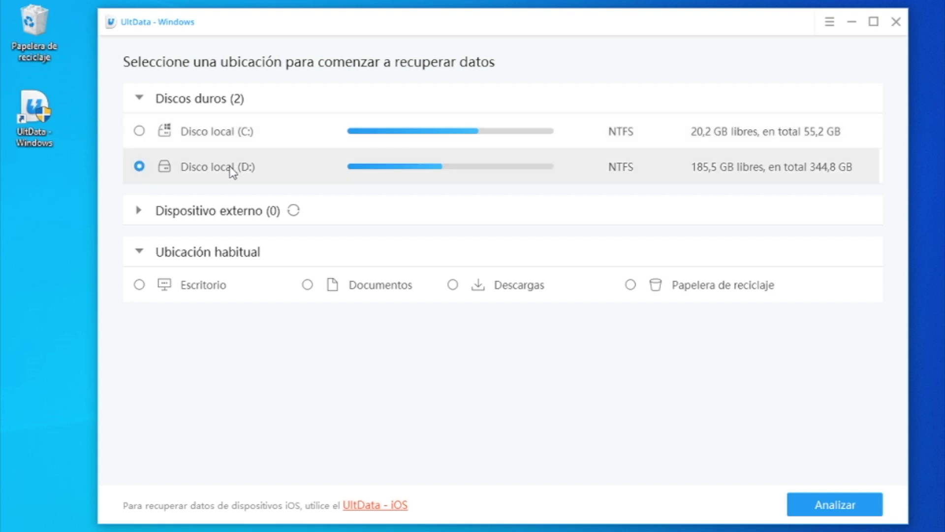
click(228, 138)
click(234, 163)
click(140, 285)
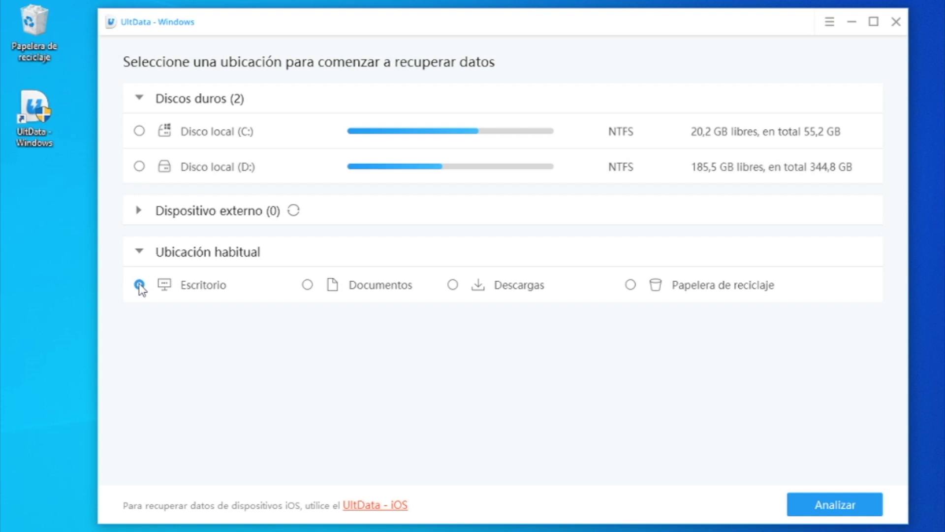
click(307, 285)
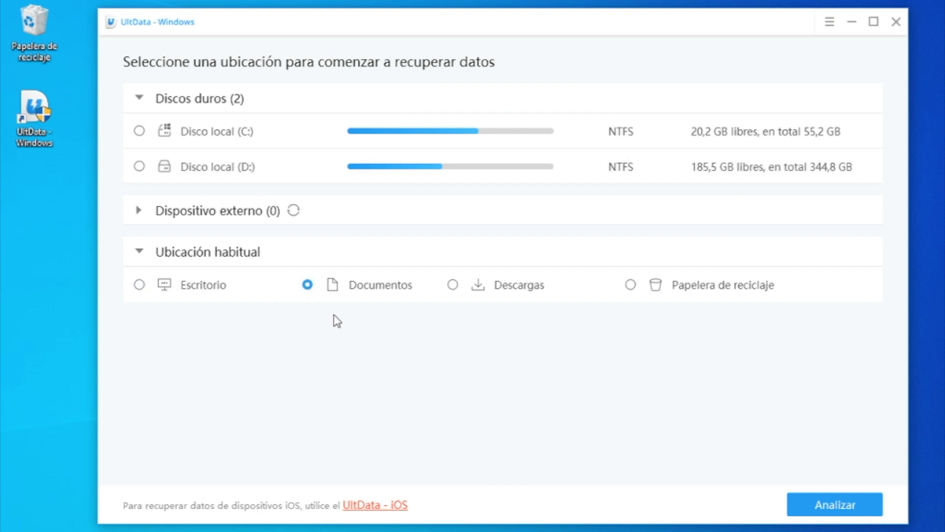
click(453, 285)
click(631, 285)
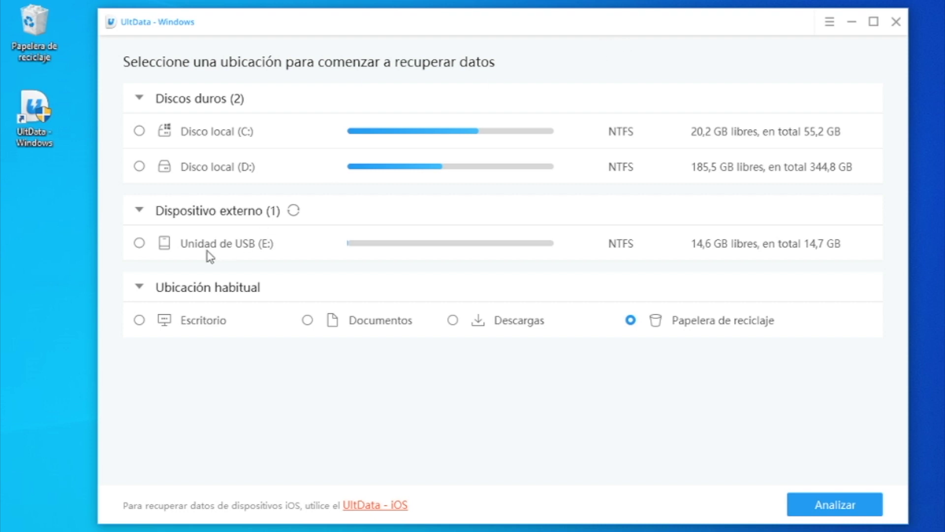
click(189, 252)
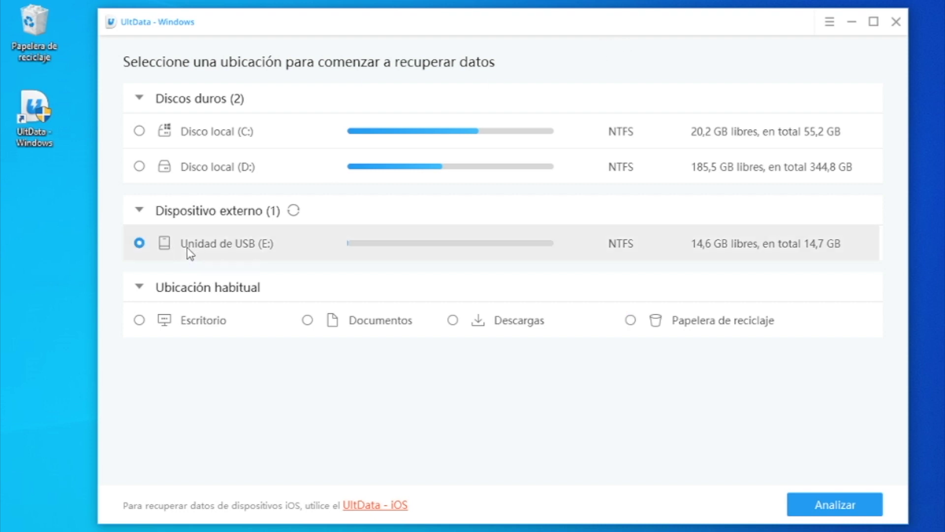
click(173, 177)
click(175, 131)
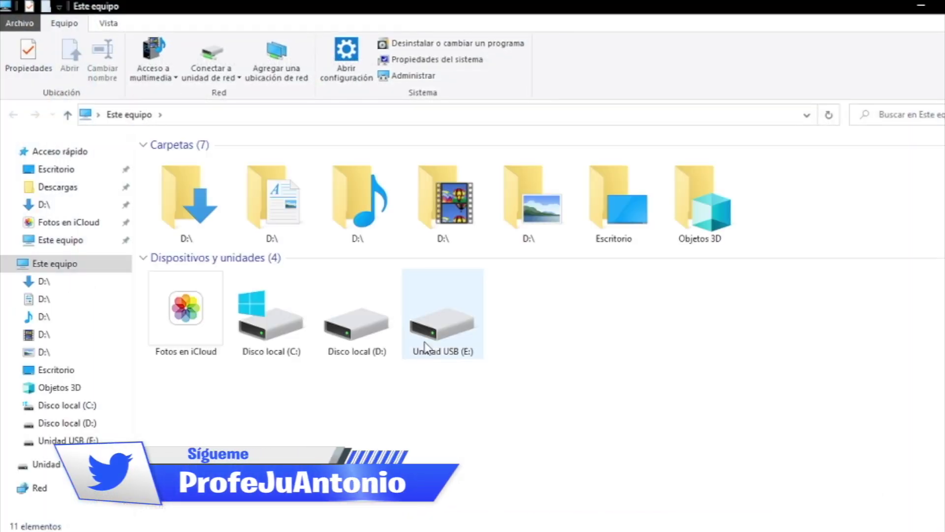
Step: Check USB drive E: in File Explorer, and scan that drive for lost files in UltData
double_click(435, 331)
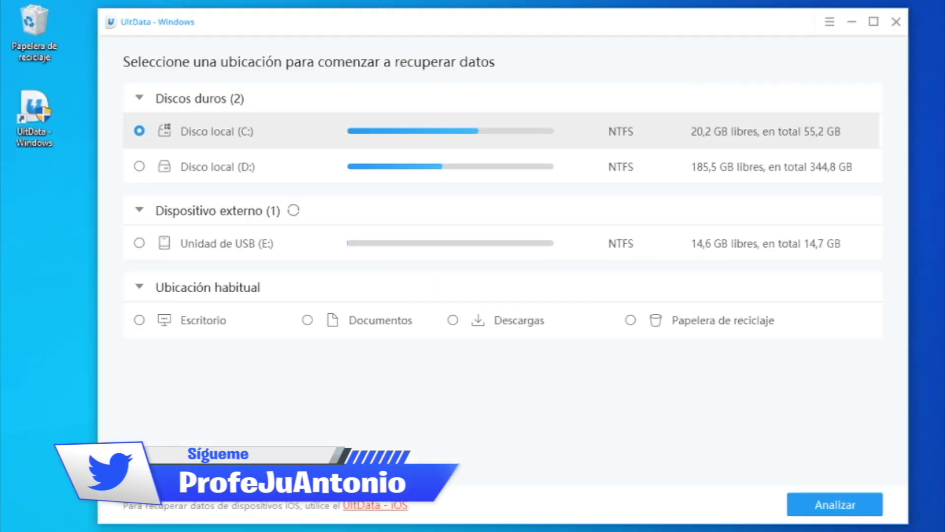
click(232, 252)
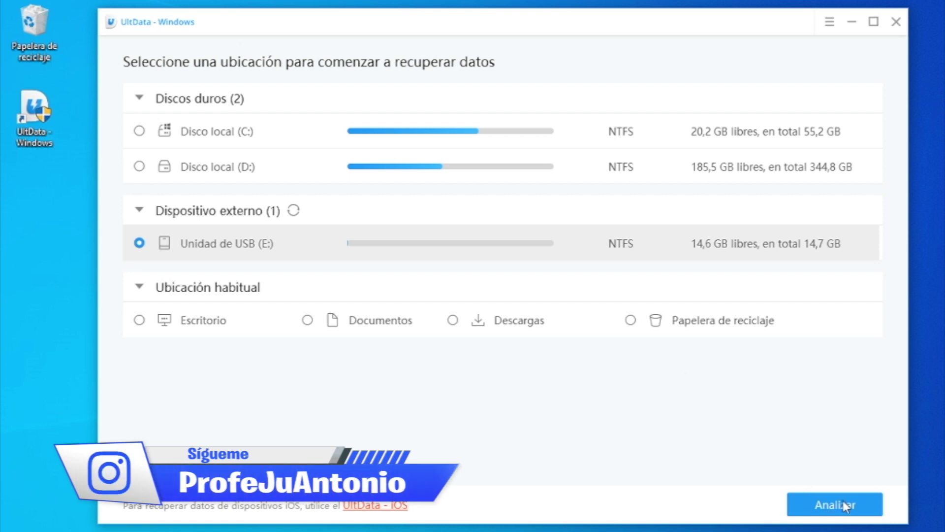
click(861, 505)
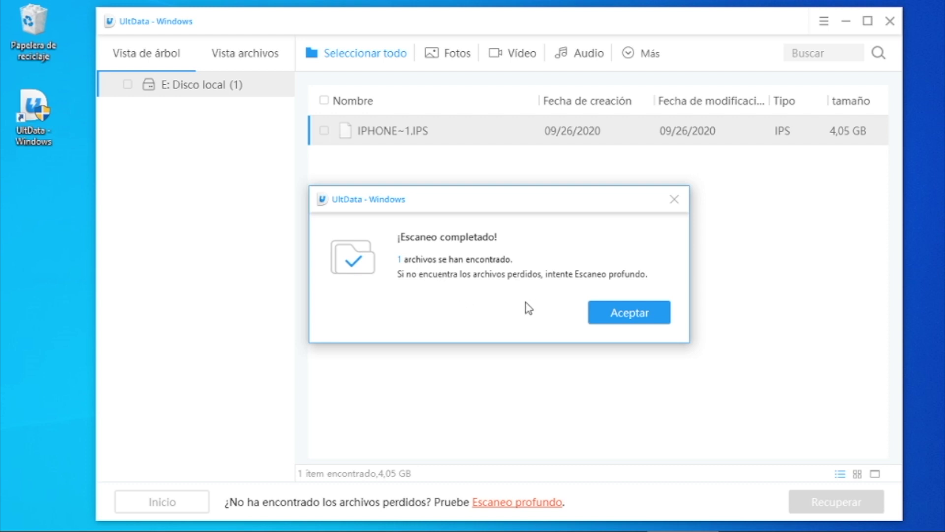
click(610, 317)
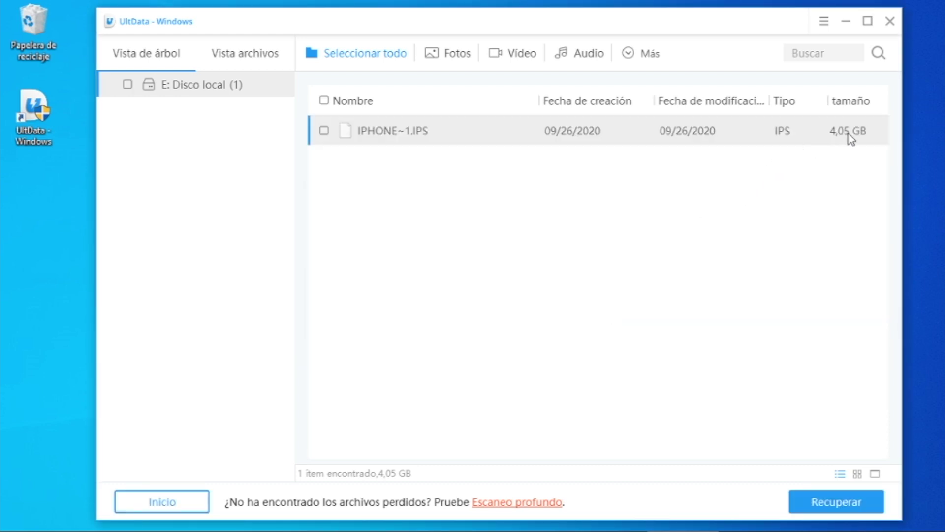
Step: Select the found file IPHONE~1.IPS, check the contents of Papelera de reciclaje, and recover the file to Escritorio
click(324, 130)
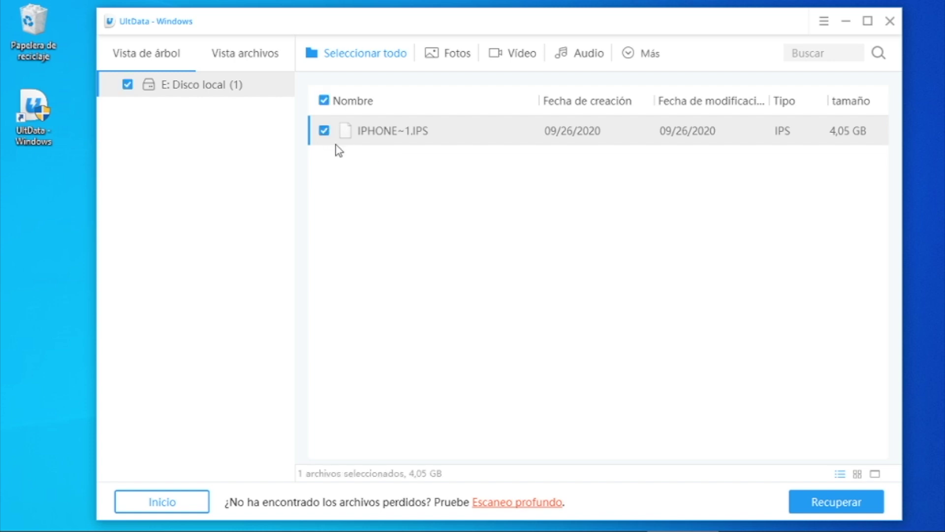
double_click(22, 24)
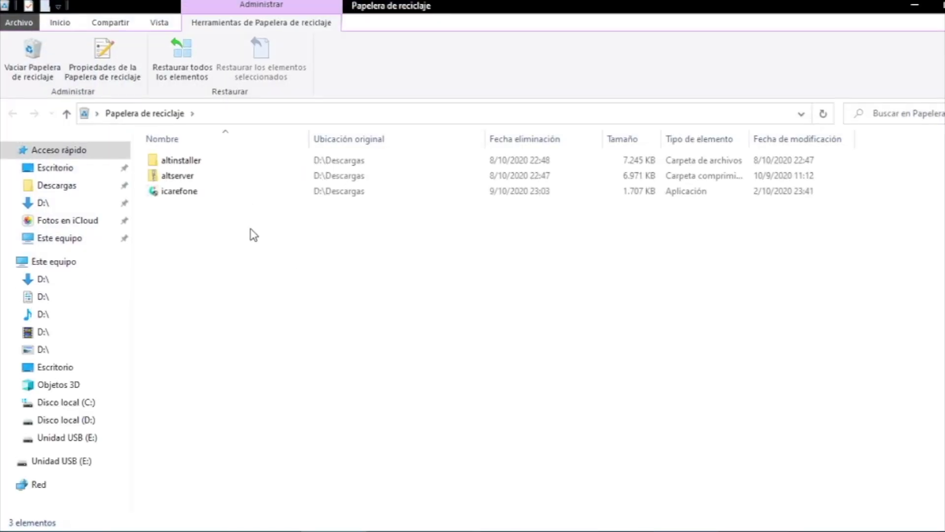
drag(251, 234, 182, 160)
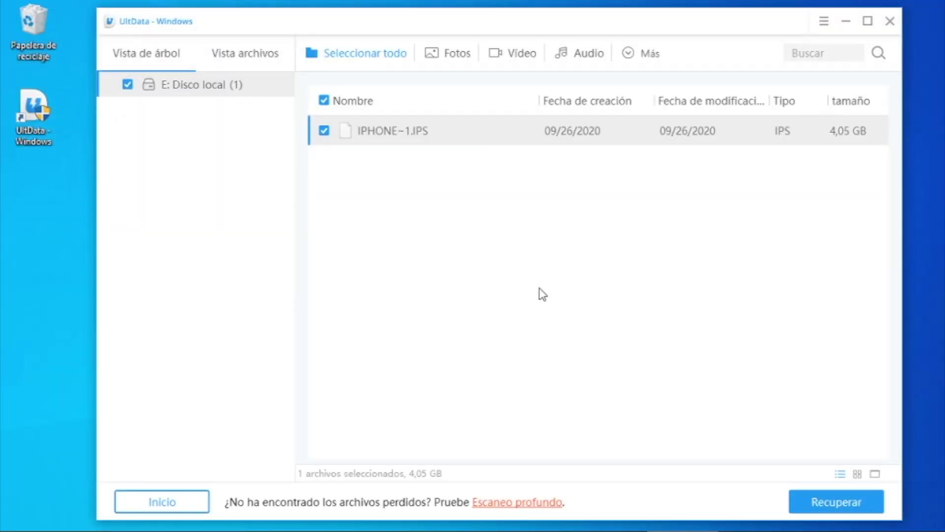
click(827, 508)
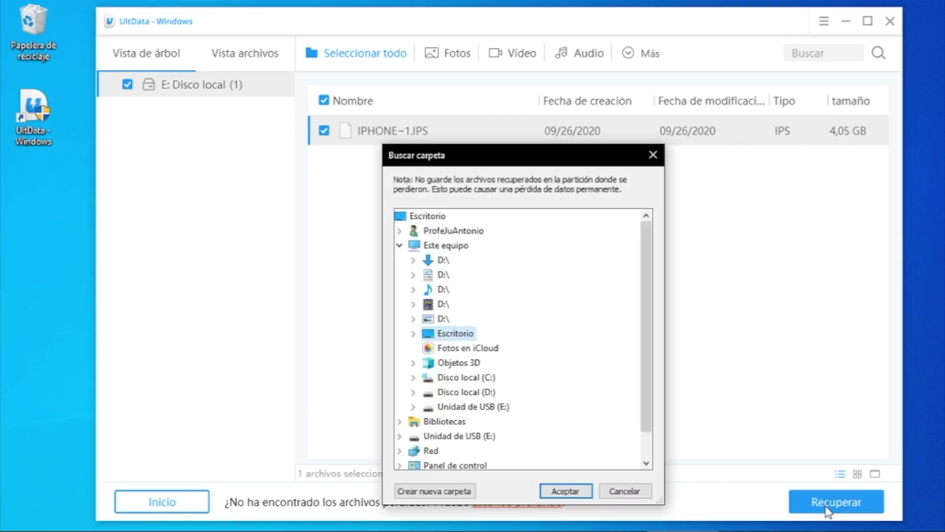
click(565, 492)
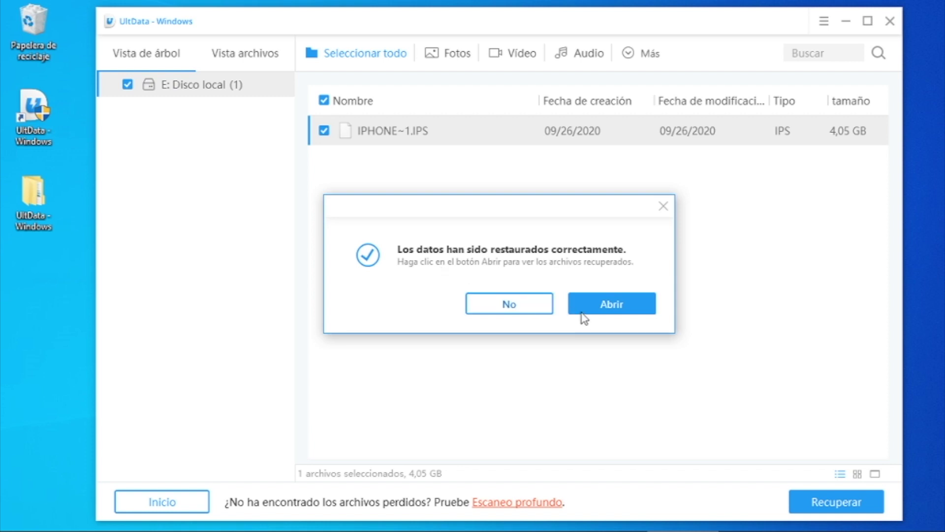
Step: Open the recovered E folder and rename the file to IPHONE~1.IPSw, accepting the extension change
click(604, 301)
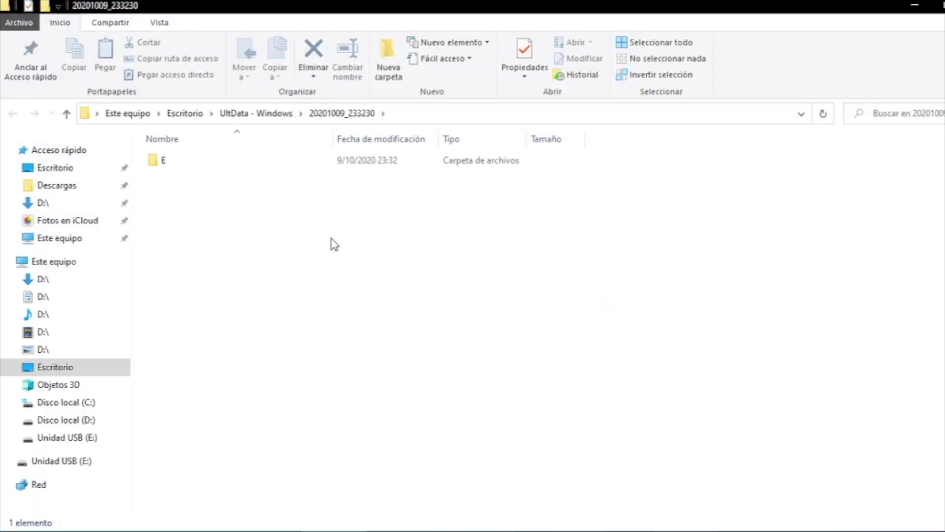
double_click(350, 160)
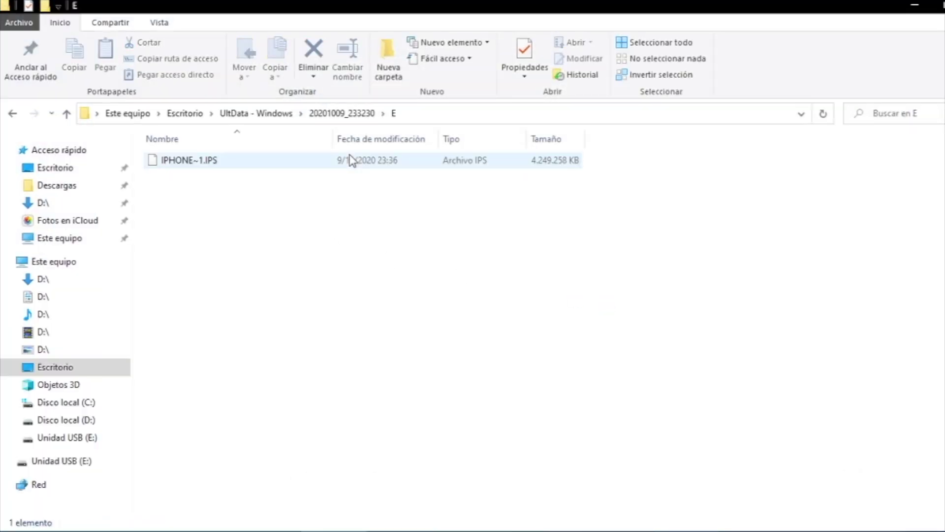
click(349, 160)
right_click(349, 160)
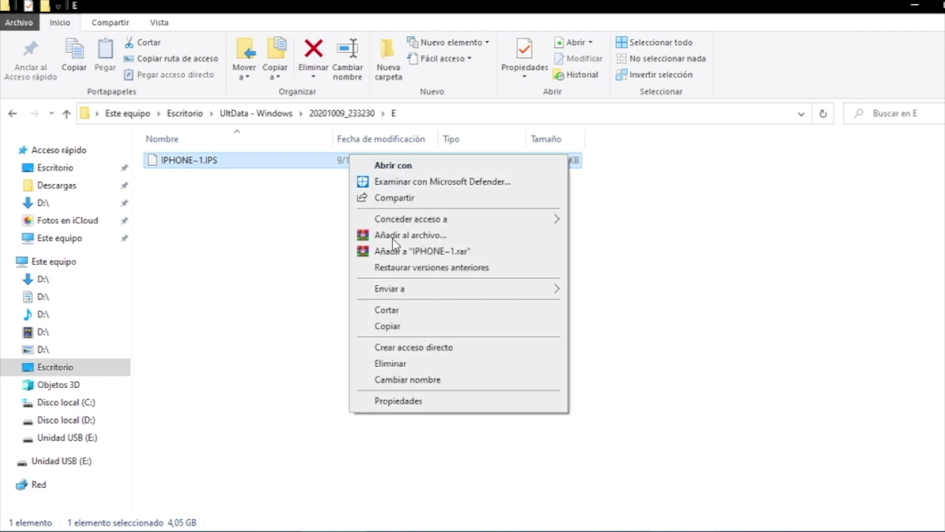
click(416, 380)
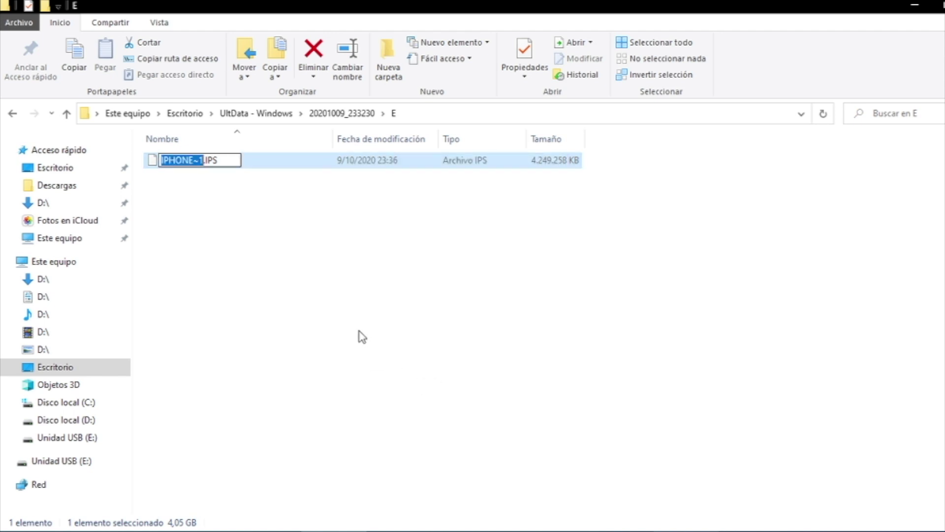
click(231, 160)
text(w)
key(Return)
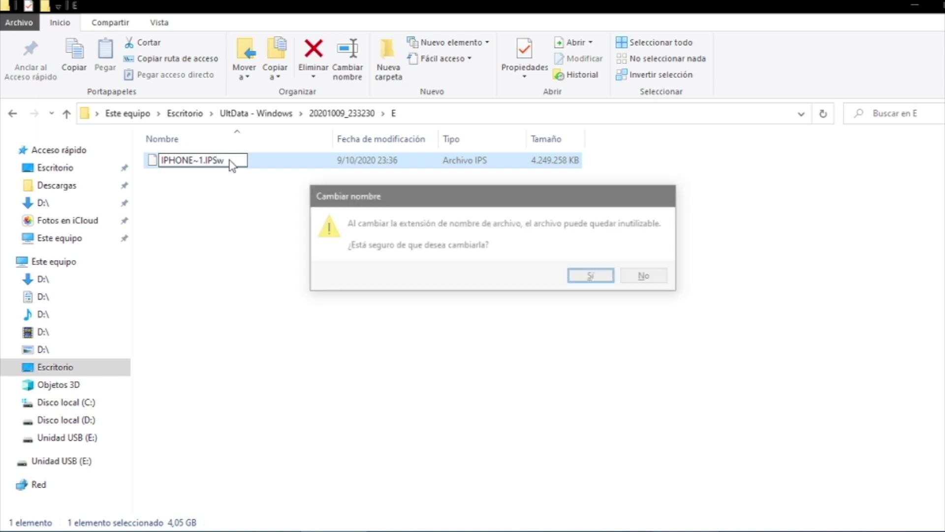
click(587, 277)
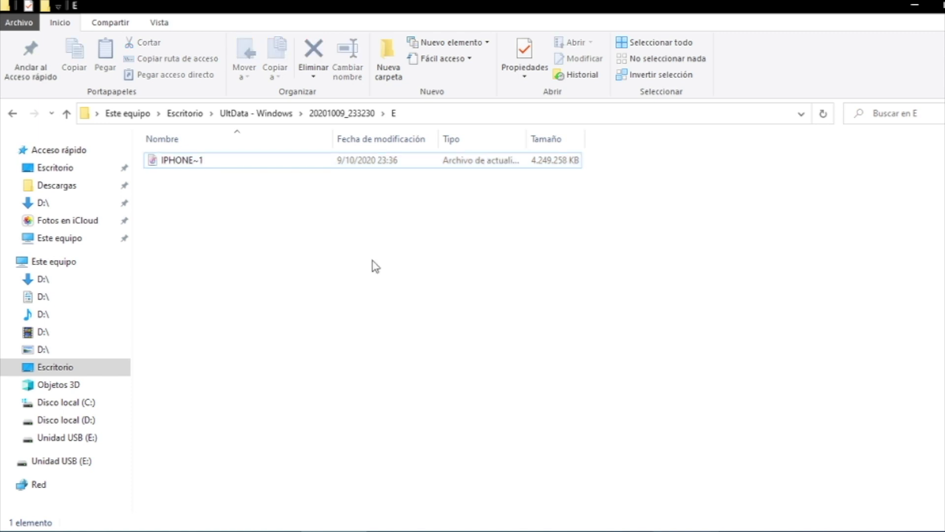
Step: Widen the Tipo column to read the renamed file's full type, and minimise the folder window
click(185, 171)
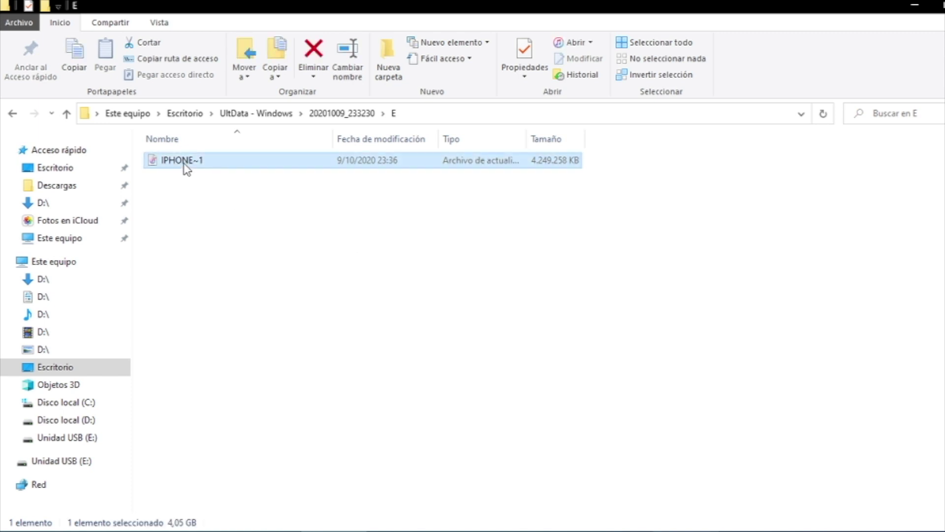
double_click(526, 139)
click(555, 189)
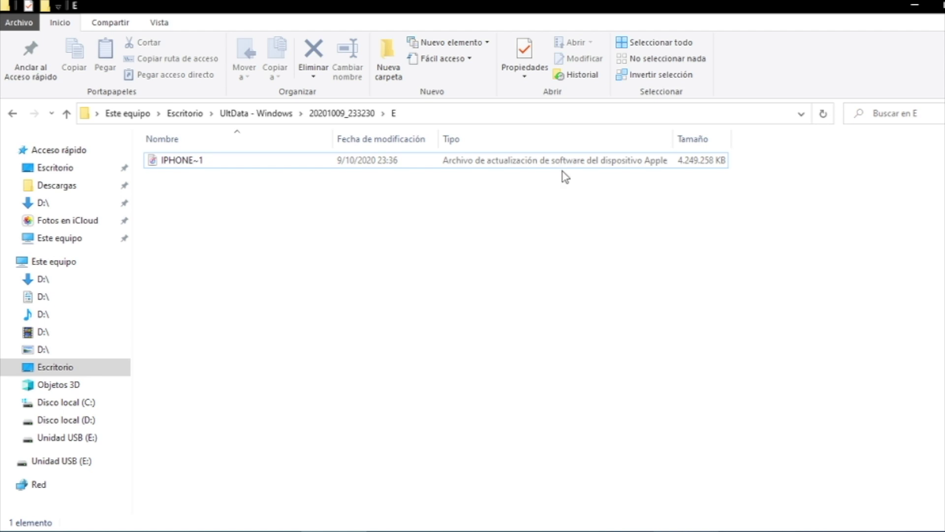
click(915, 5)
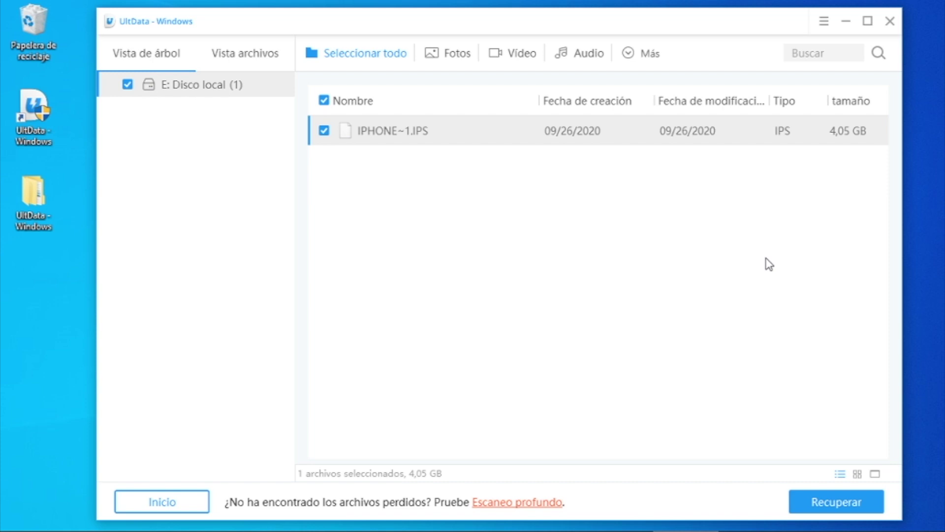
Step: Return to UltData's location page, scan Descargas for lost files, and stop the scan early
click(187, 509)
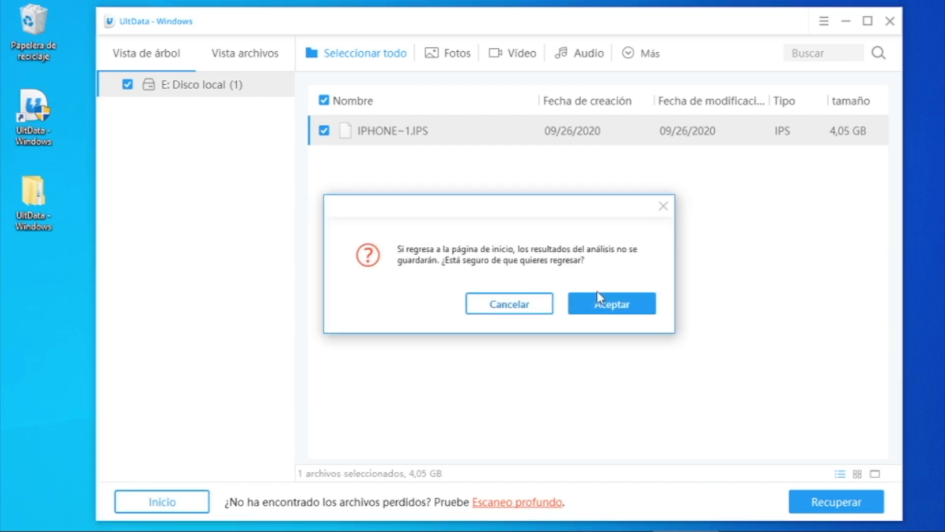
click(619, 307)
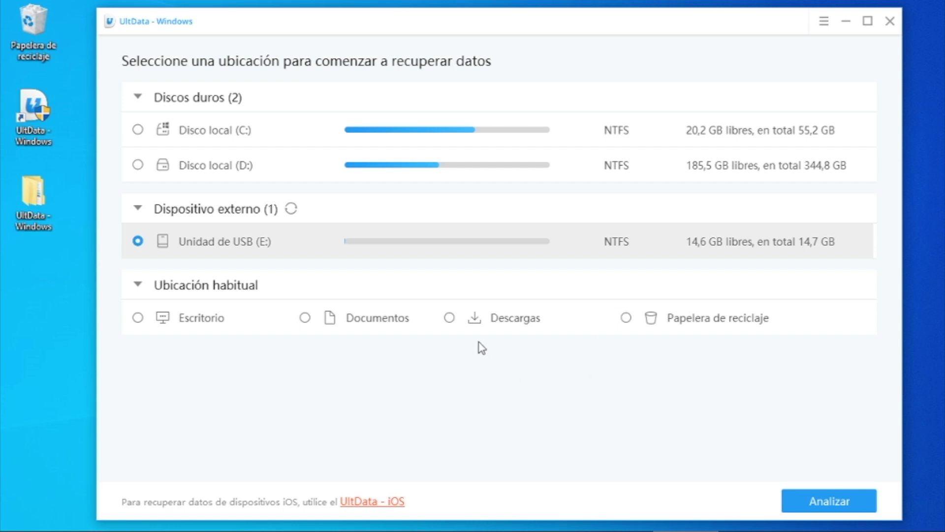
click(449, 317)
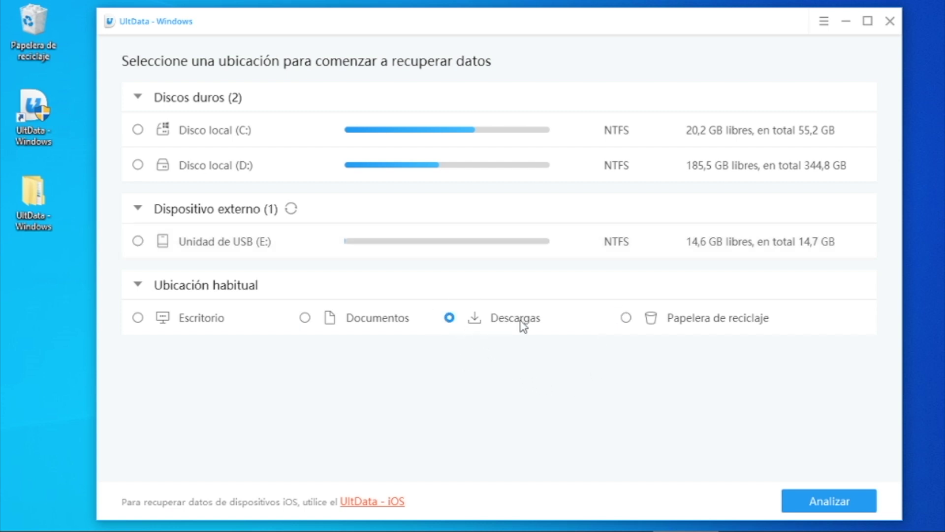
click(863, 507)
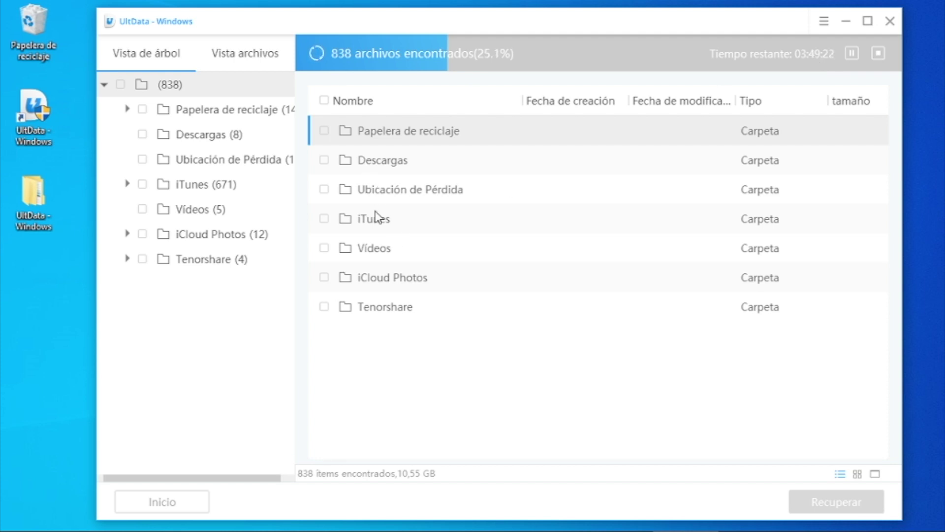
click(876, 56)
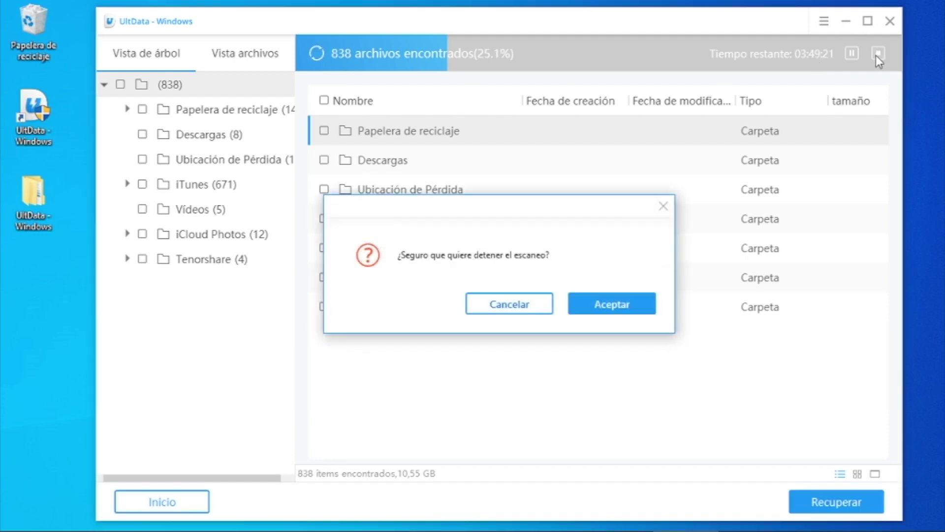
click(647, 305)
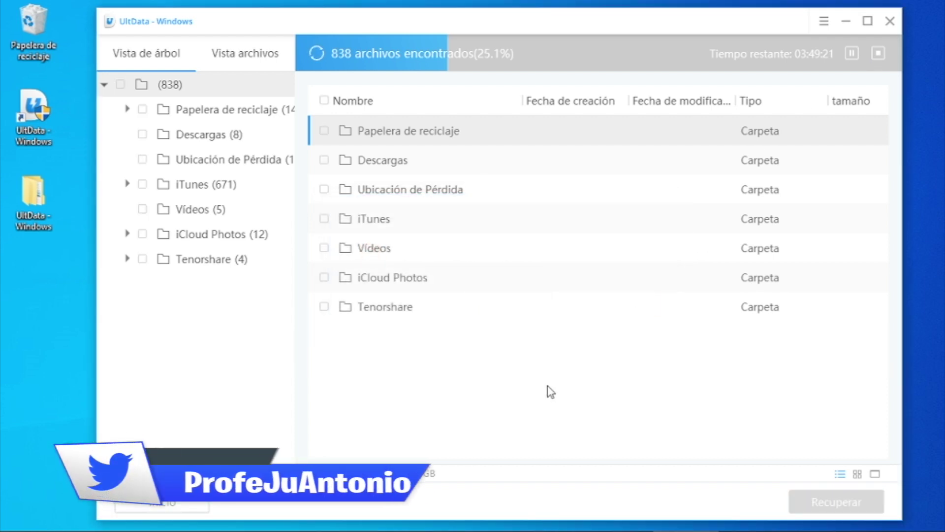
Step: Look through the Papelera de reciclaje and Descargas results, and recover altserver.zip from Descargas to Escritorio
click(188, 108)
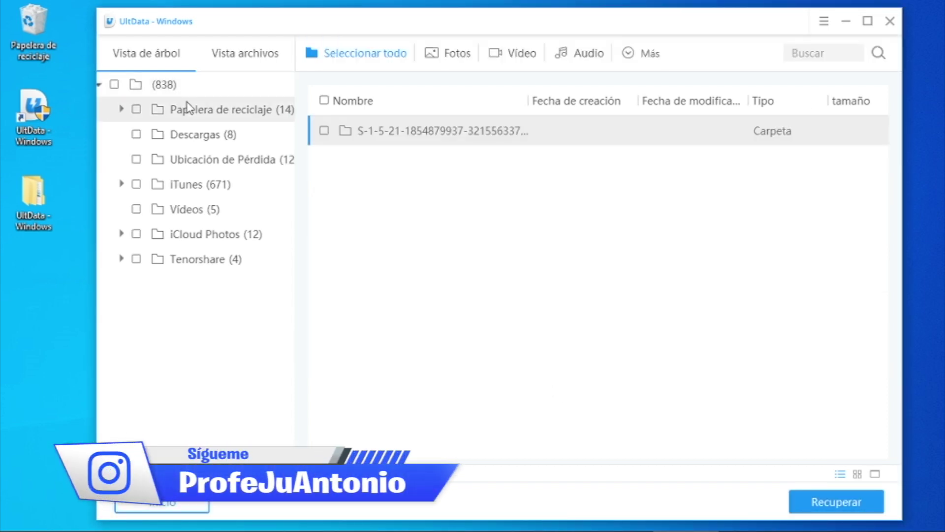
click(195, 133)
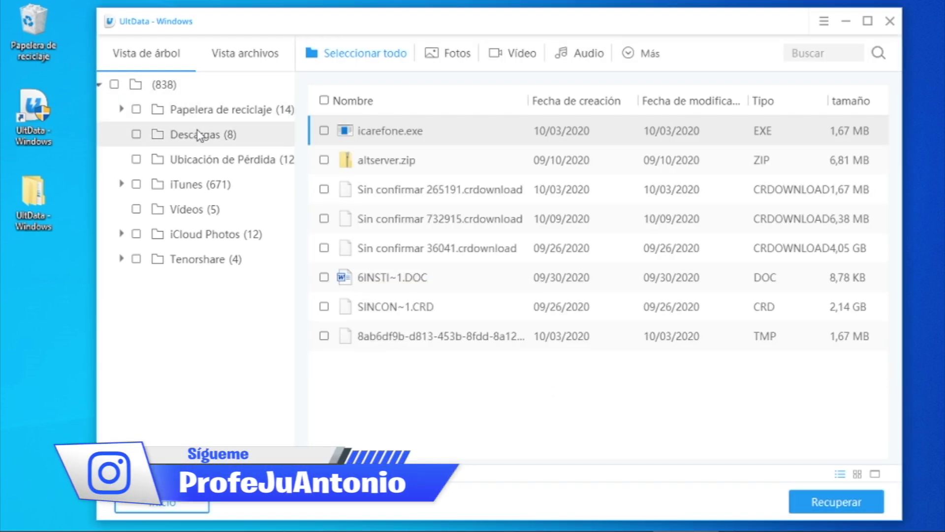
click(324, 160)
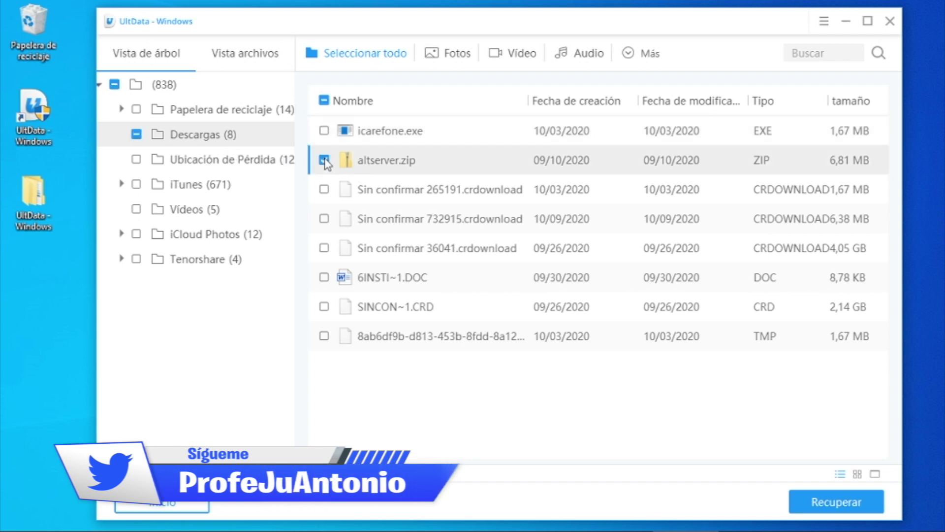
click(796, 493)
click(566, 491)
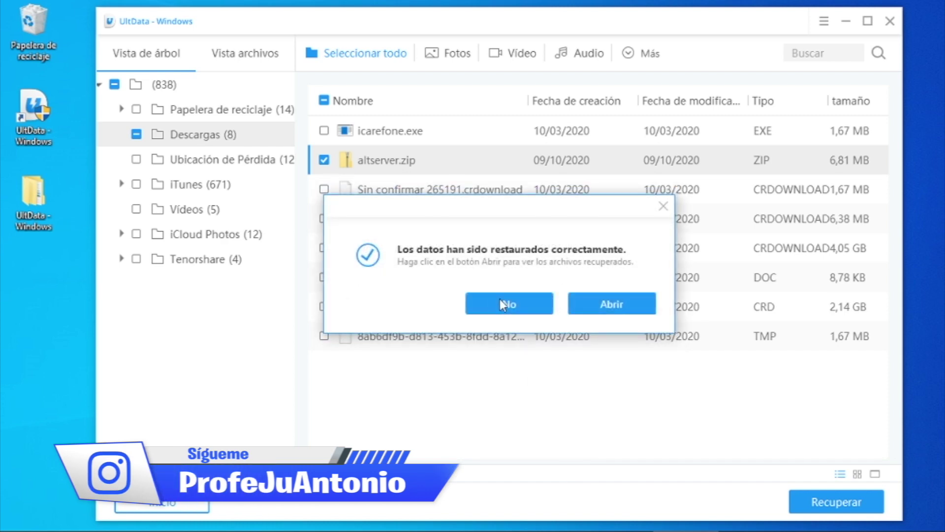
Step: Open the recovered files down to D > Descargas and inspect the contents of the altserver archive
click(620, 311)
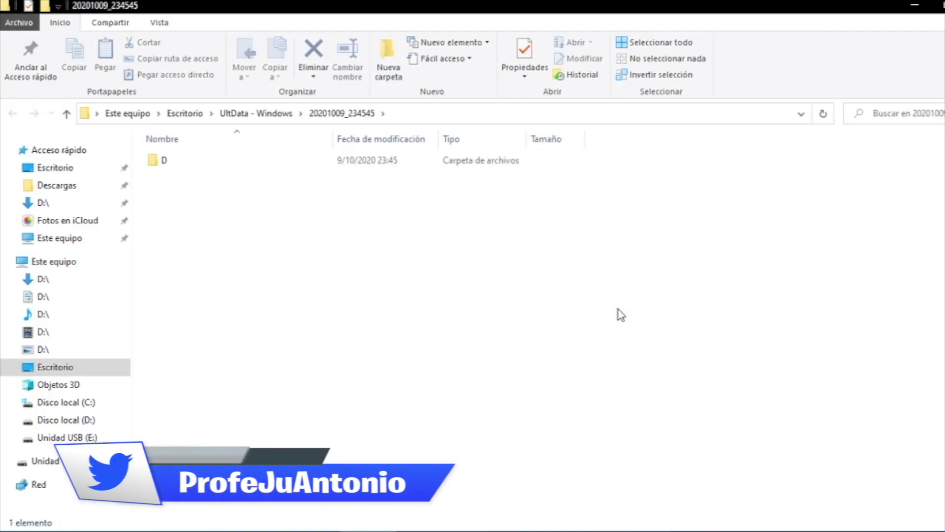
double_click(228, 159)
double_click(228, 159)
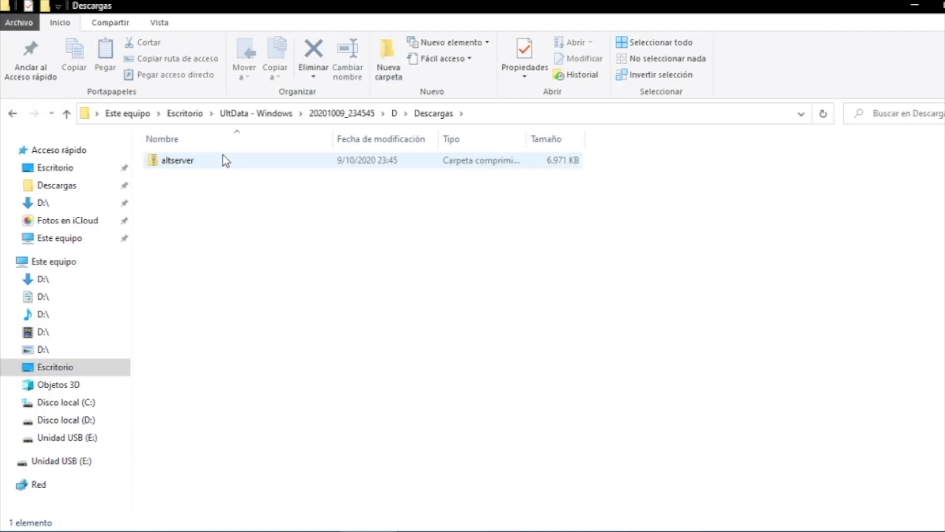
double_click(200, 160)
double_click(199, 160)
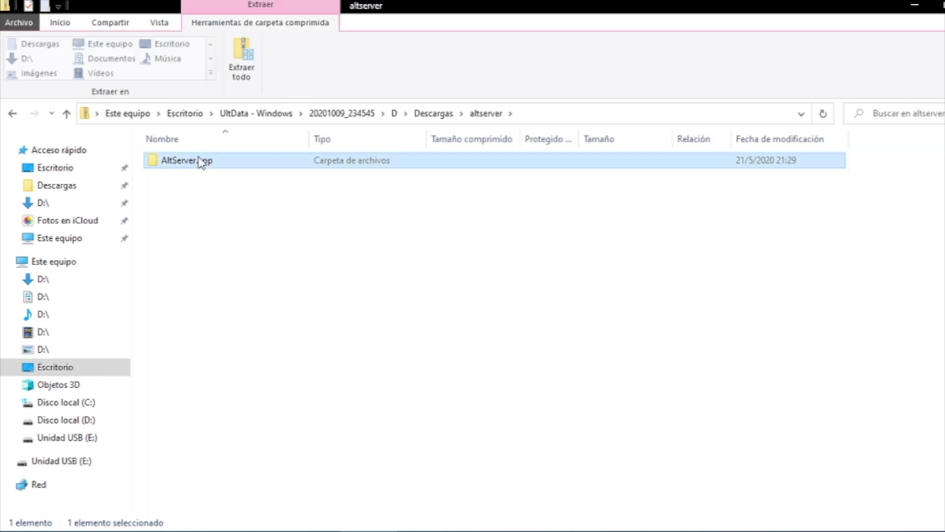
click(194, 164)
double_click(193, 164)
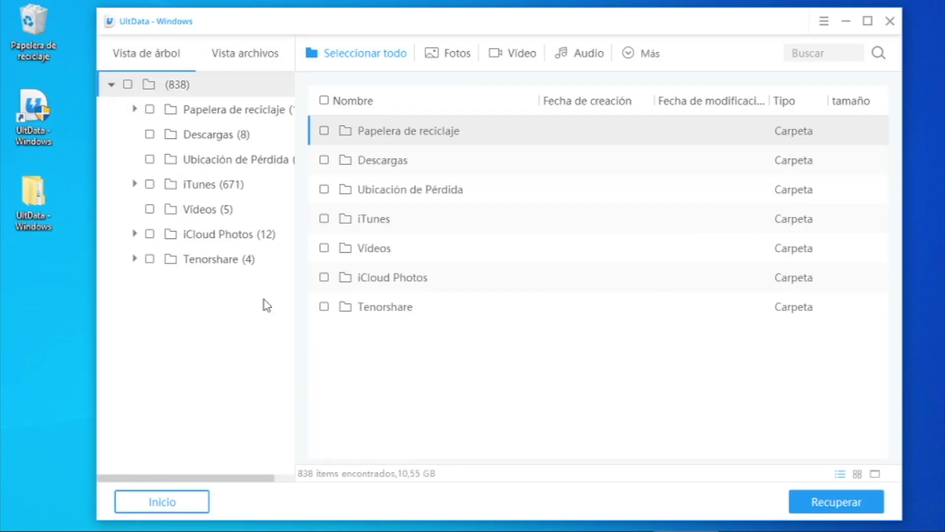
Step: Filter the scan results to photos and browse the iTunes > Album Artwork > Download tree down to the Tenorshare AttPhotoPath folder's images
click(458, 53)
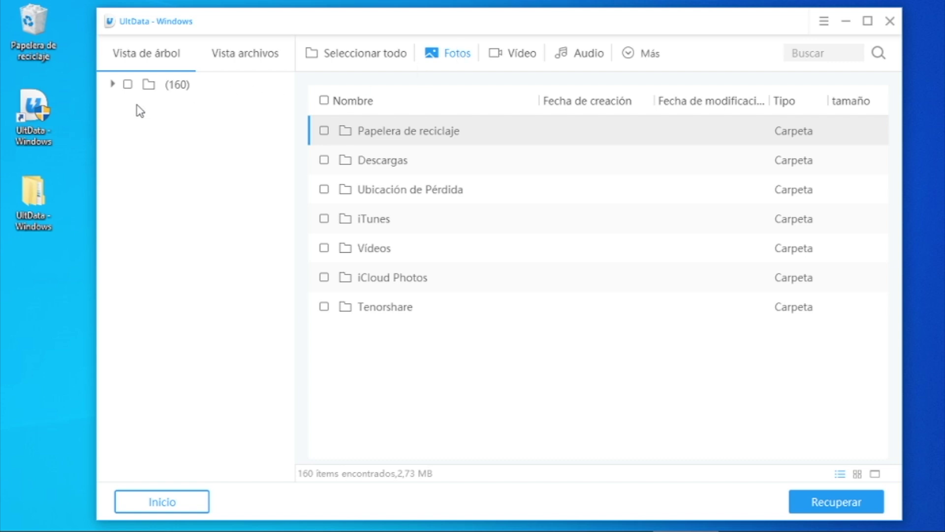
click(112, 85)
click(134, 109)
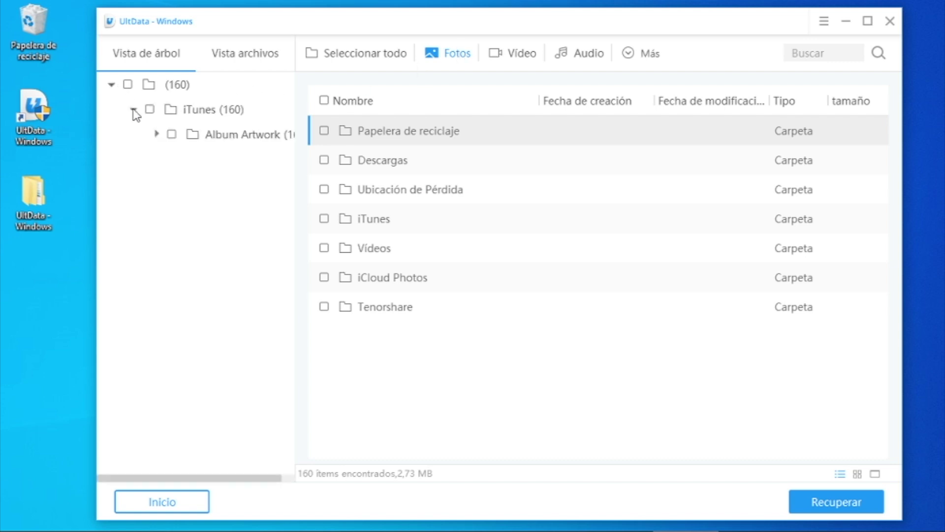
click(155, 135)
click(178, 159)
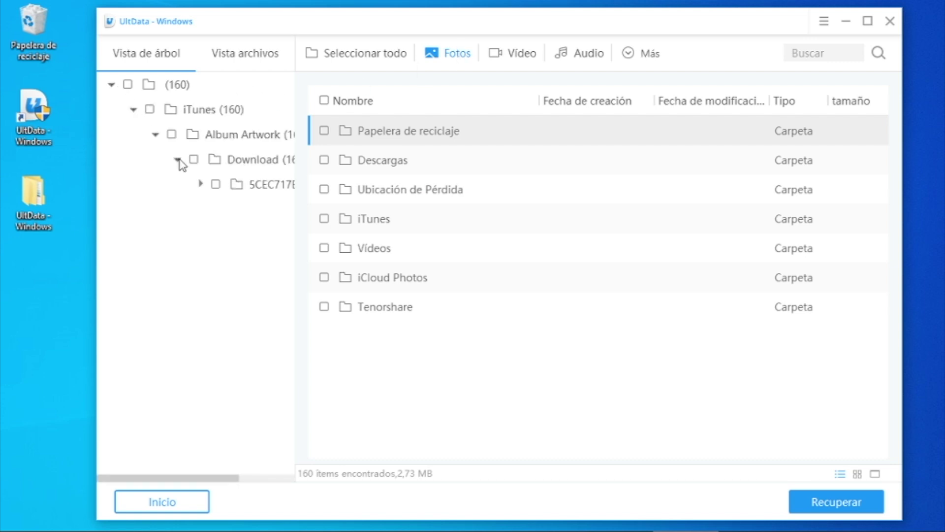
click(200, 184)
click(222, 209)
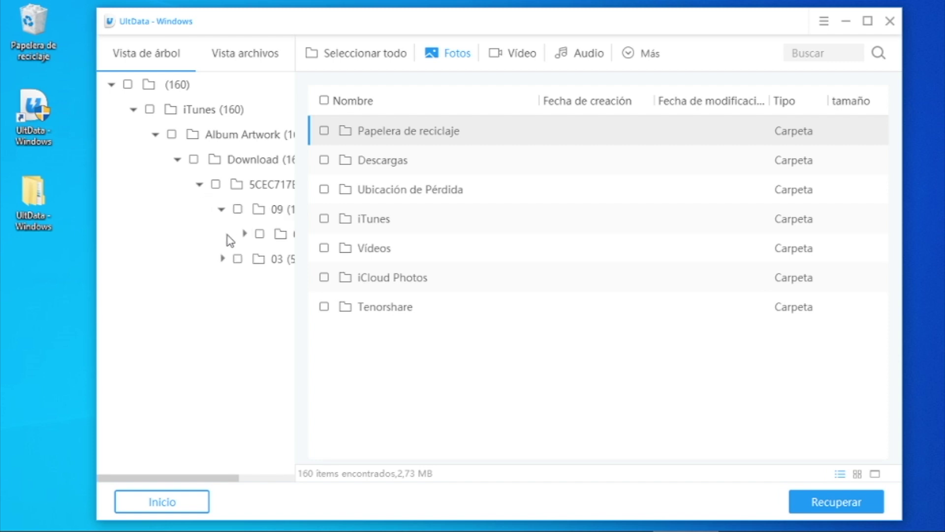
click(243, 234)
click(265, 258)
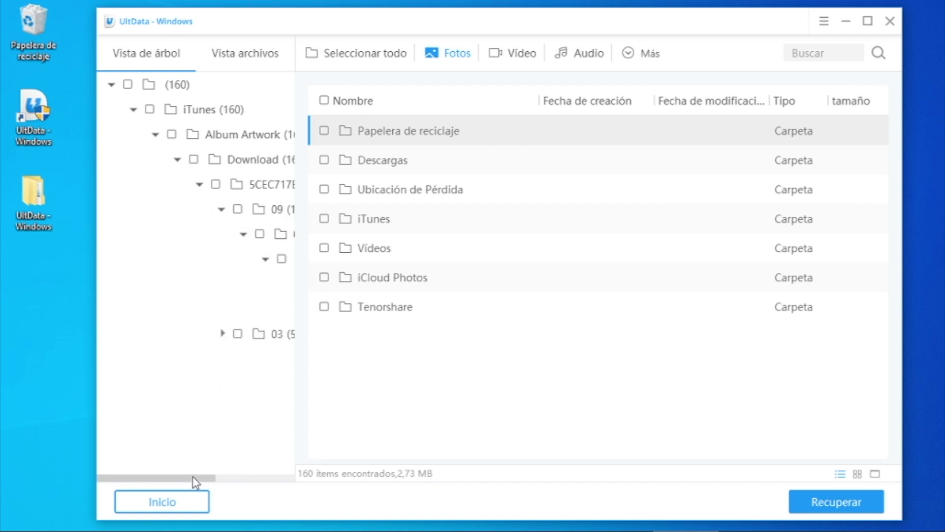
drag(193, 476, 284, 477)
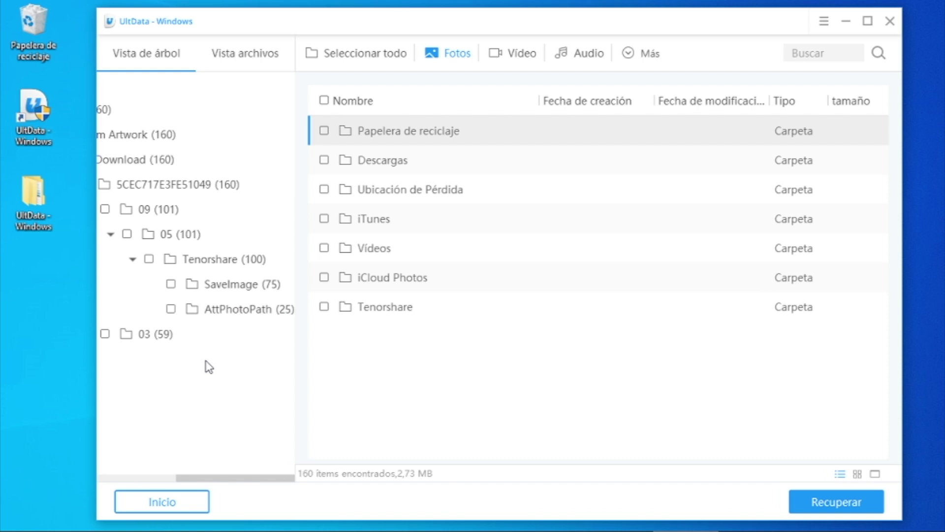
click(211, 314)
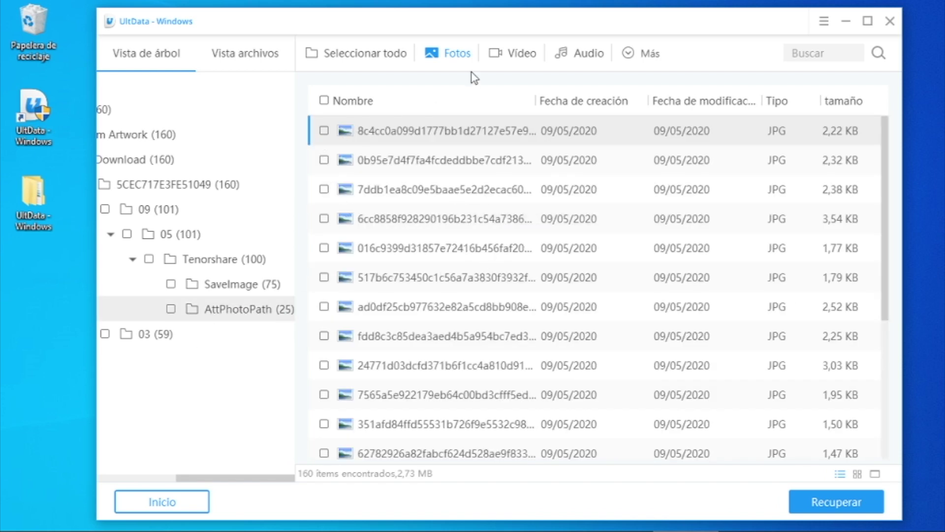
Step: Filter the scan results to videos and open the Vídeos folder in the results tree
click(519, 57)
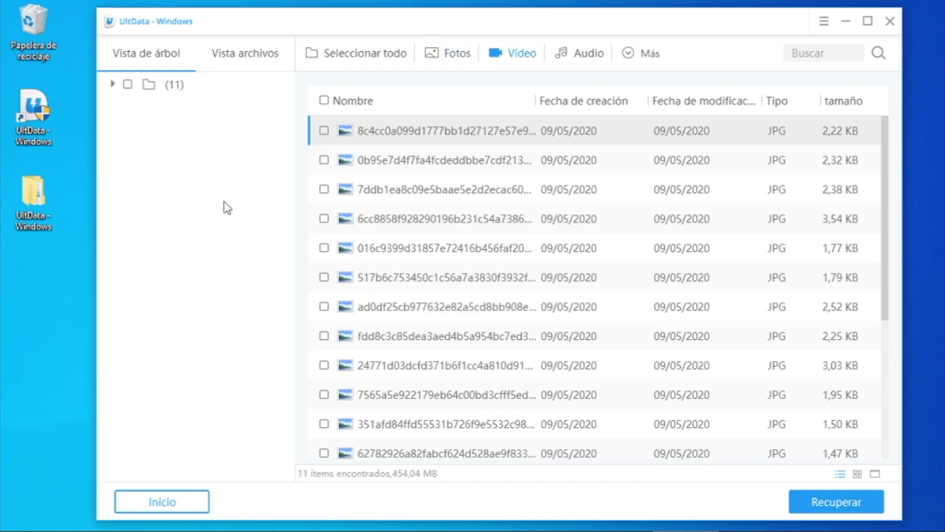
click(151, 87)
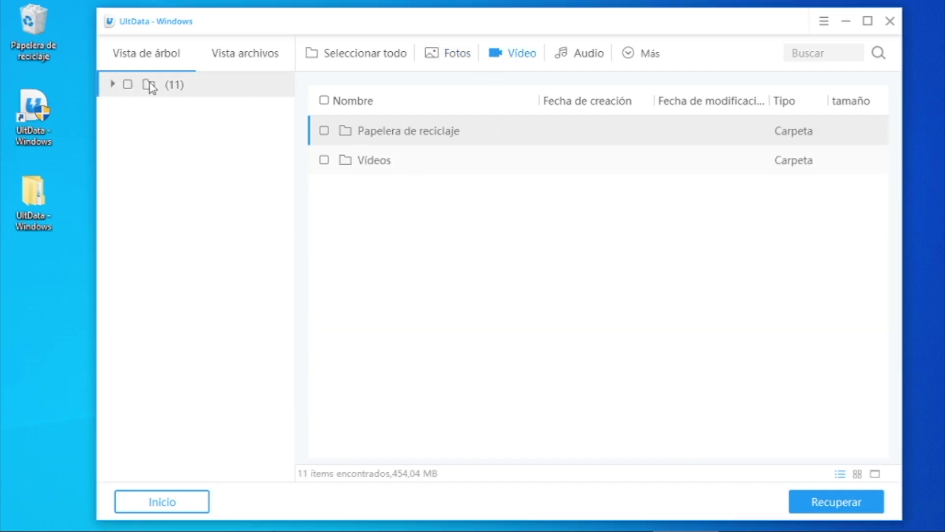
click(112, 84)
click(186, 135)
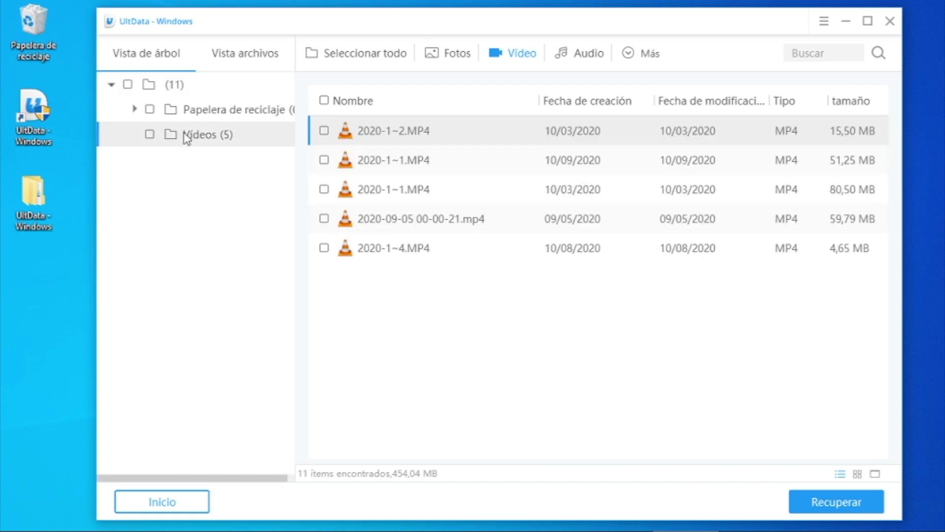
Step: Select the 51,25 MB video 2020-1~1.MP4, display the list with its preview pane, and recover the video to Escritorio
click(324, 160)
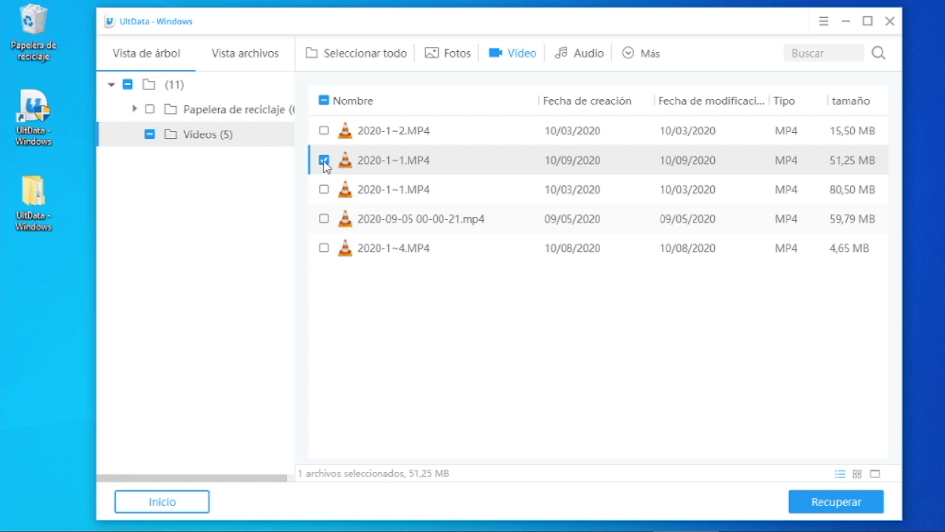
click(858, 474)
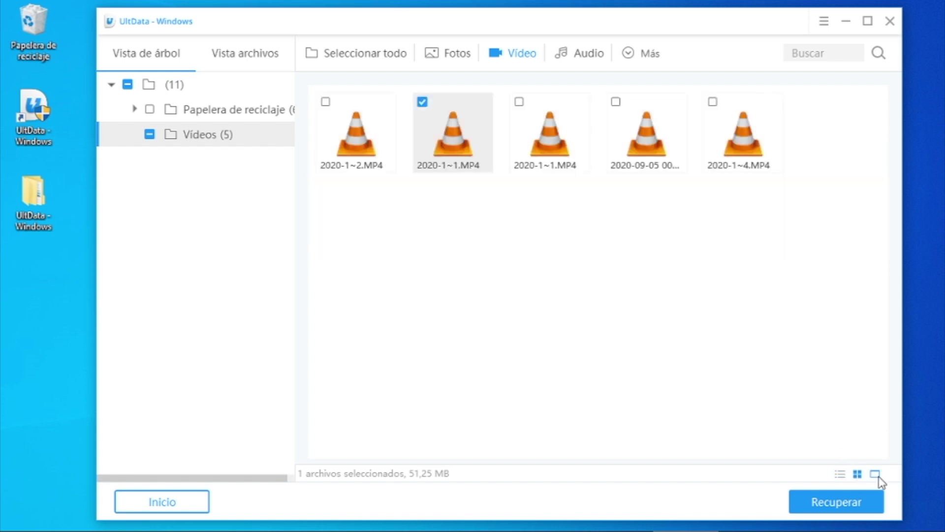
click(876, 474)
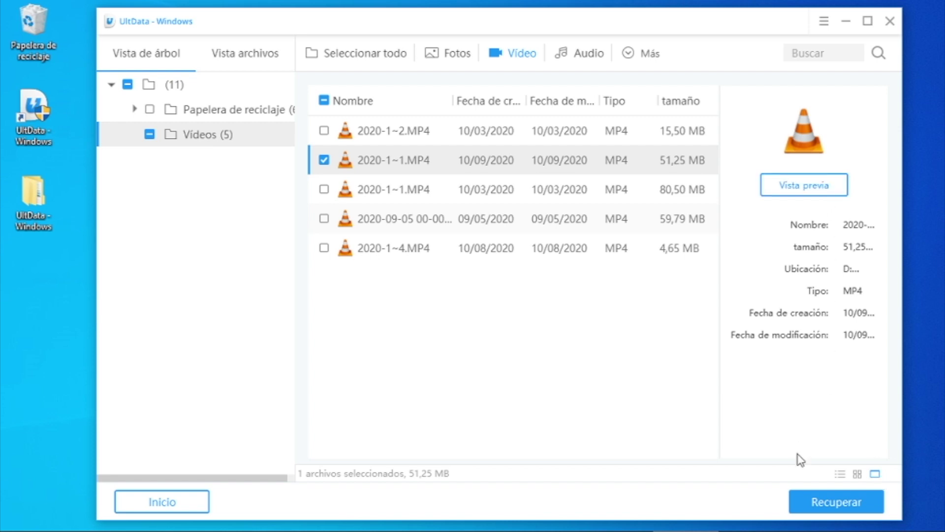
click(843, 510)
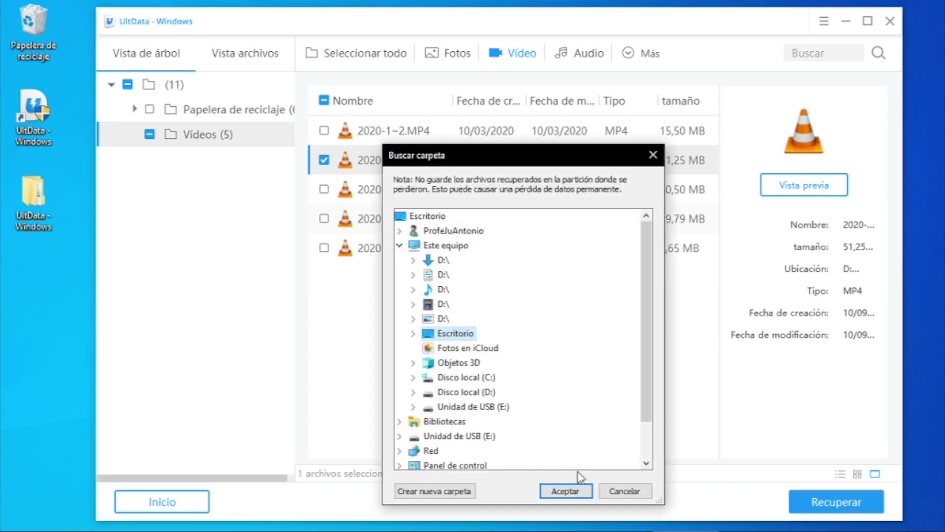
click(573, 492)
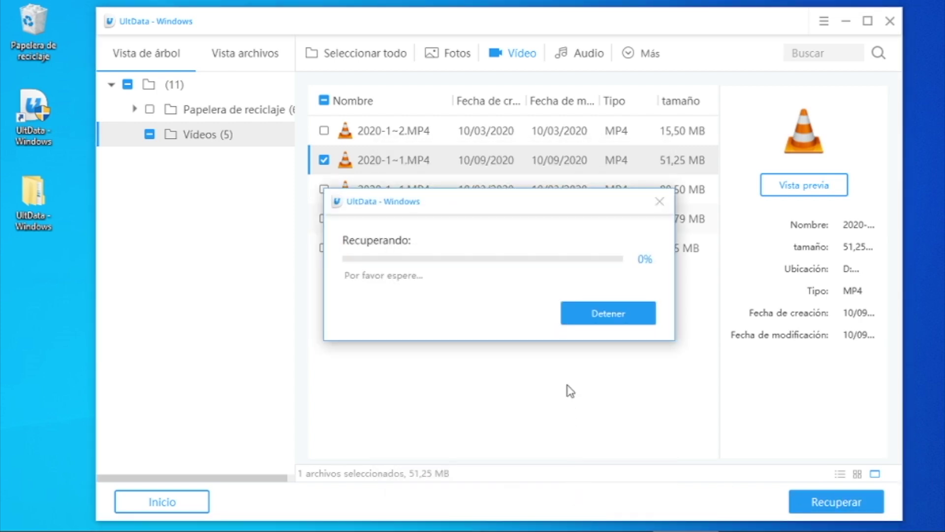
click(532, 301)
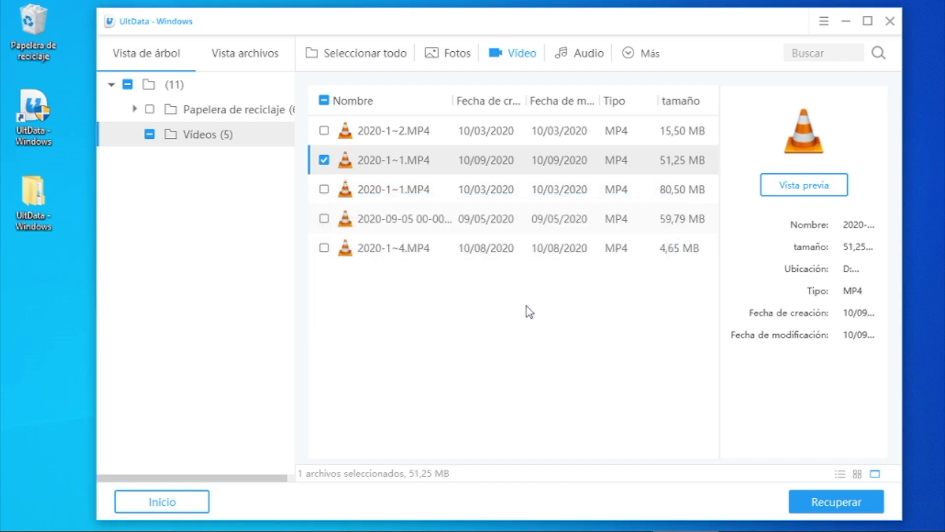
Step: Check the audio results, clear the type filter to include all files, and list the root folder's contents
click(577, 58)
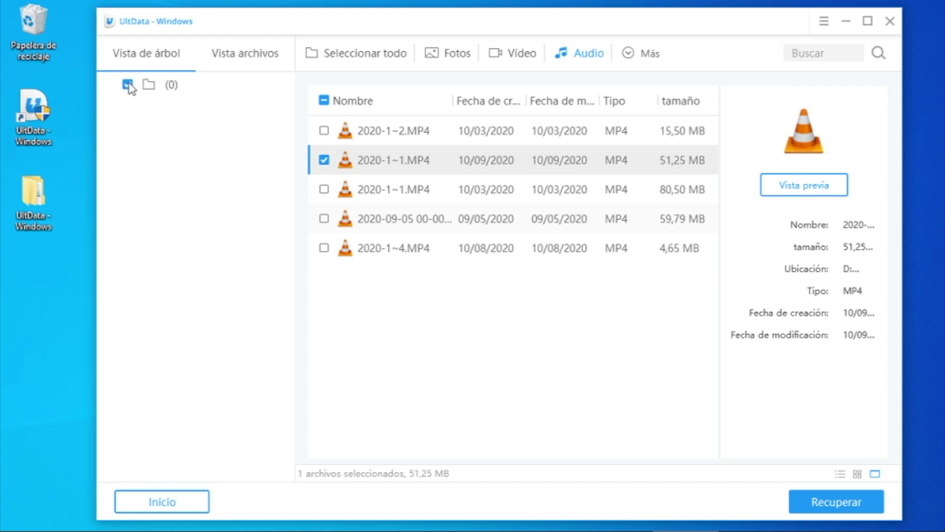
click(648, 55)
click(385, 53)
click(340, 101)
click(323, 100)
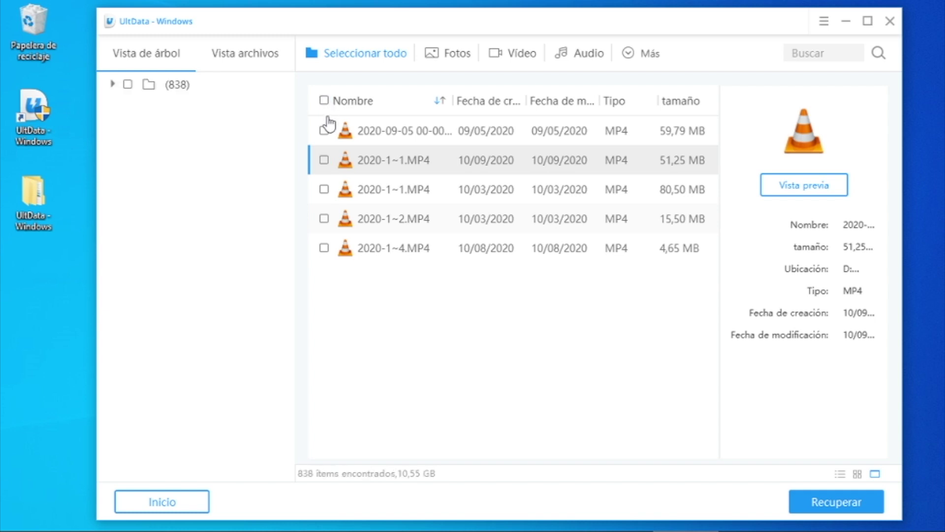
click(201, 84)
click(812, 55)
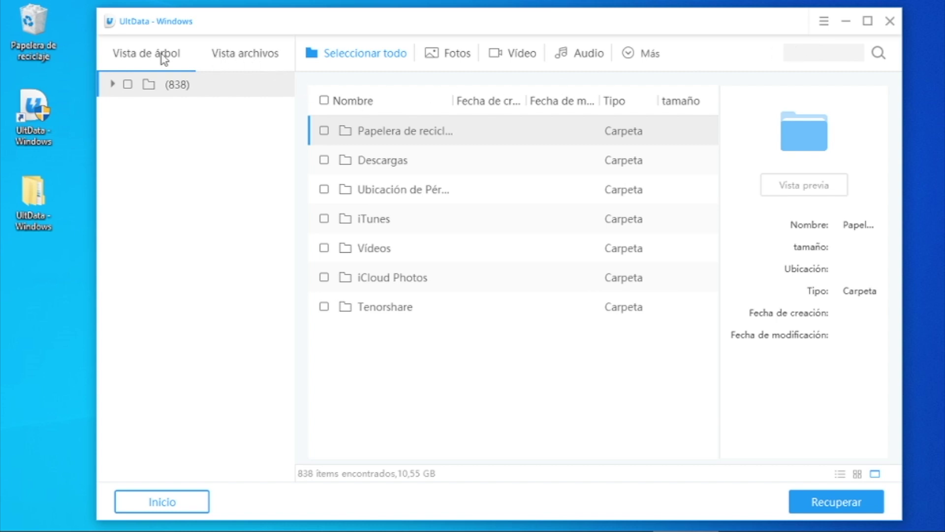
Step: Group the results by file type, look through the Fotos > JPG images, and return to the start page, discarding the scan results
click(240, 55)
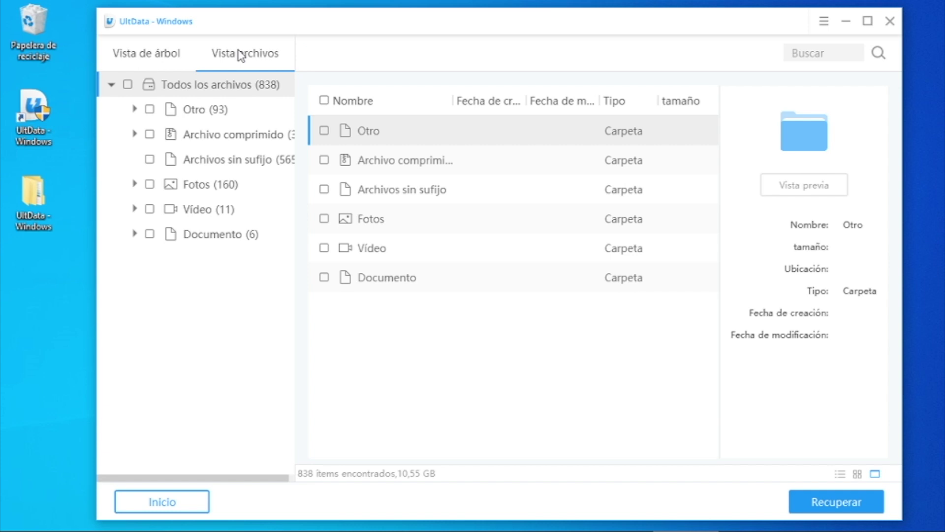
double_click(375, 218)
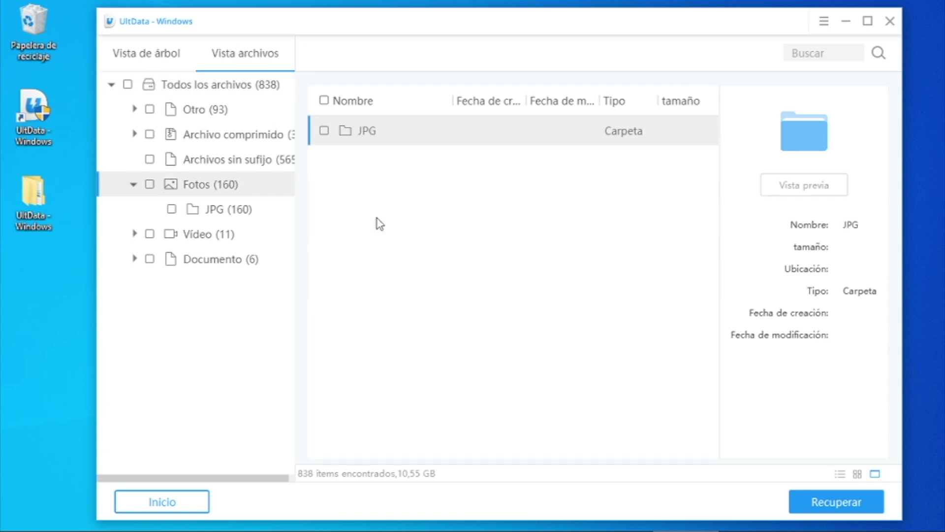
double_click(363, 134)
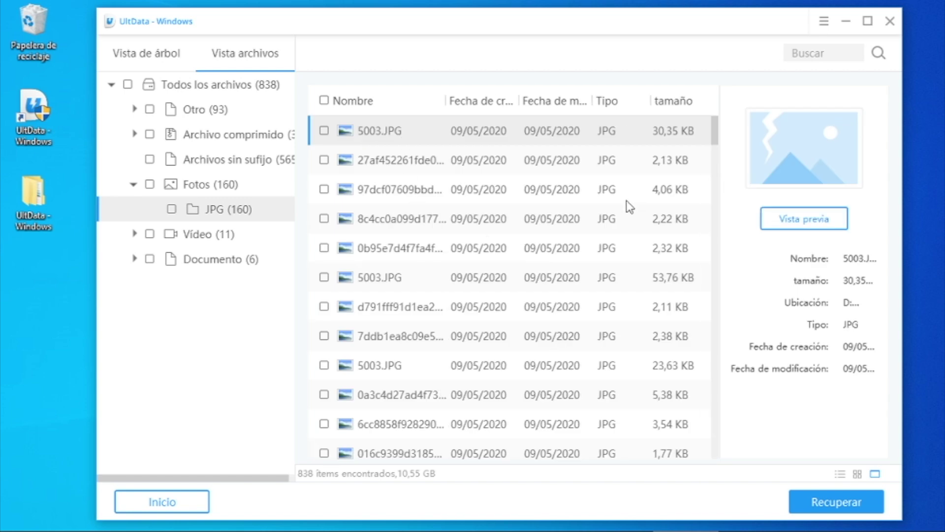
scroll(568, 243, down, 10)
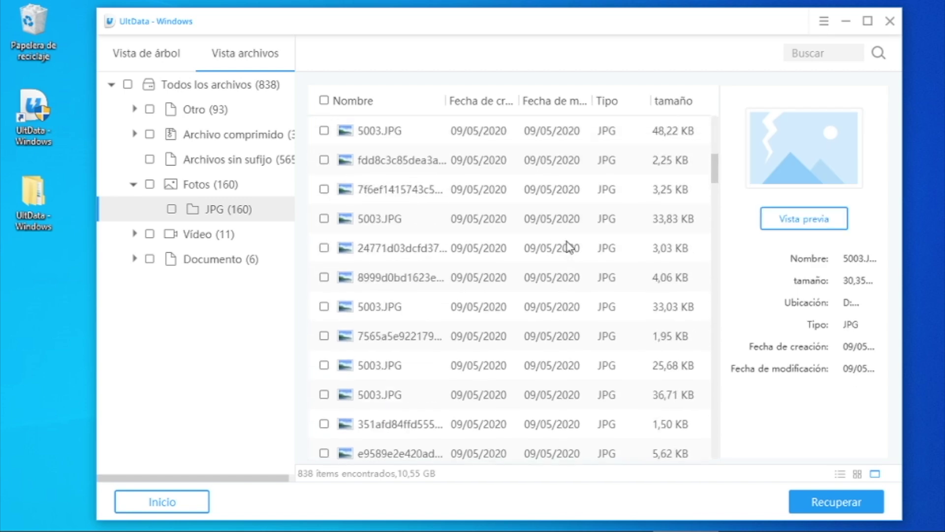
scroll(567, 243, down, 3)
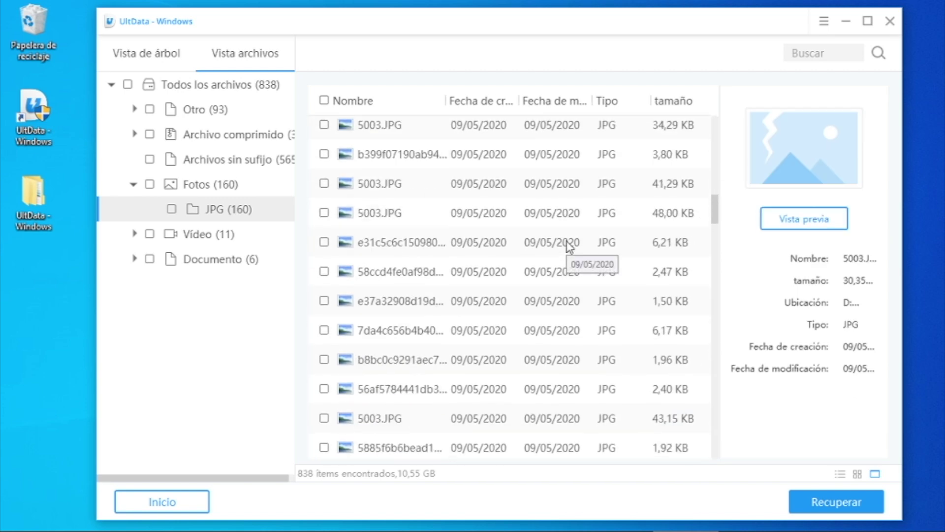
click(195, 500)
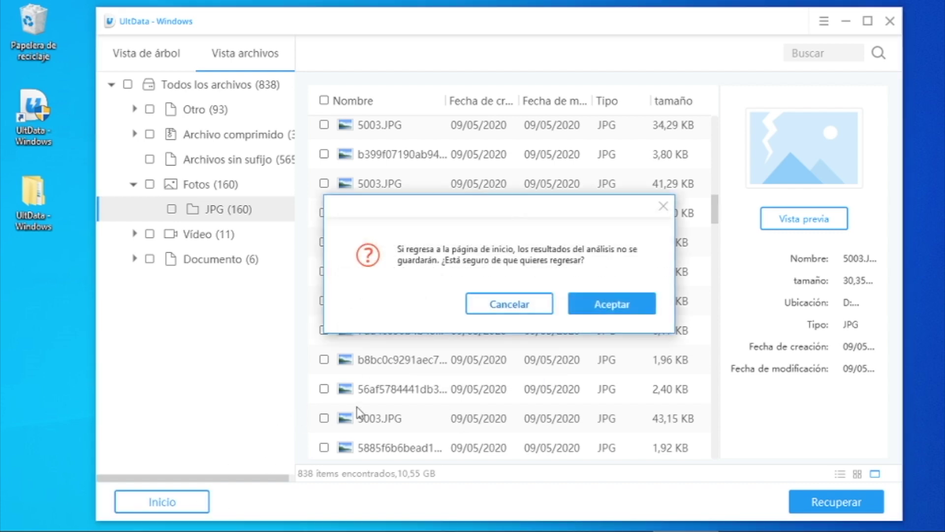
click(571, 302)
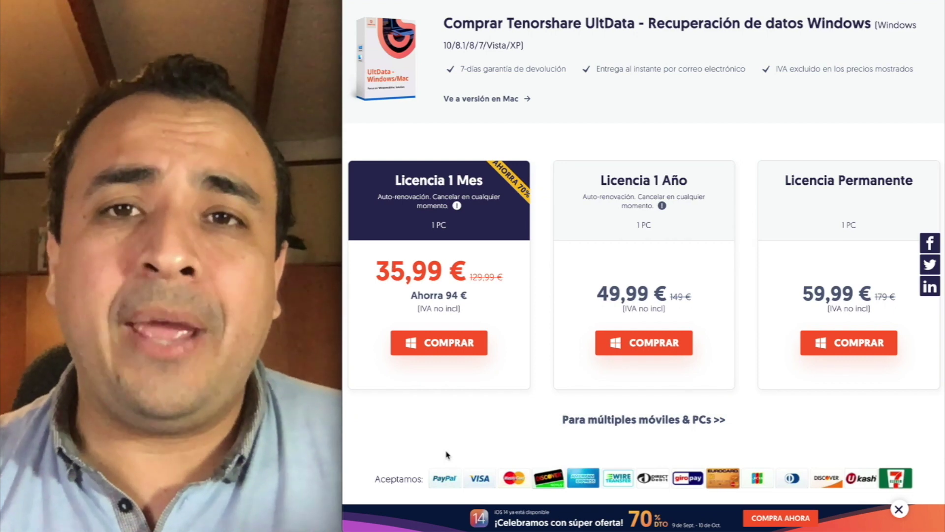
Step: Review the refund guarantee, free updates, 24/7 customer support and security sections on the Tenorshare UltData purchase page
scroll(447, 454, down, 10)
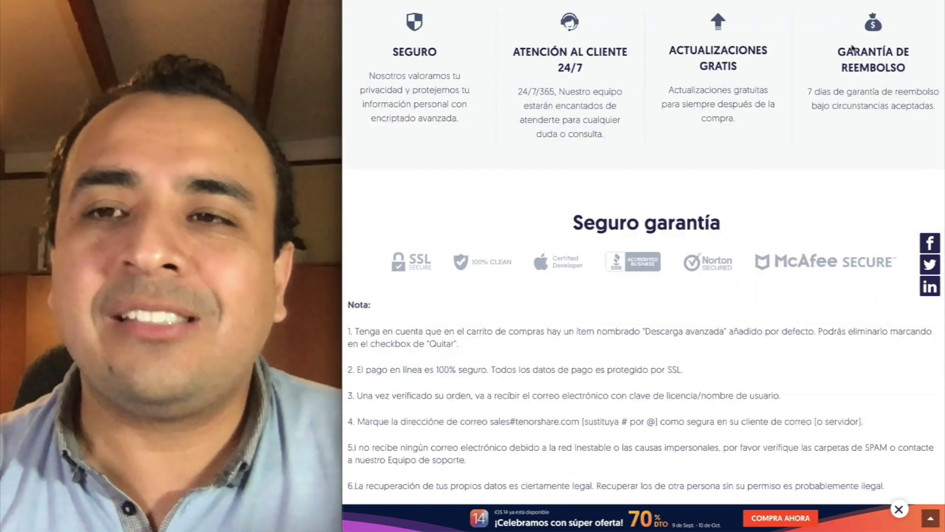
drag(837, 54, 904, 63)
click(914, 84)
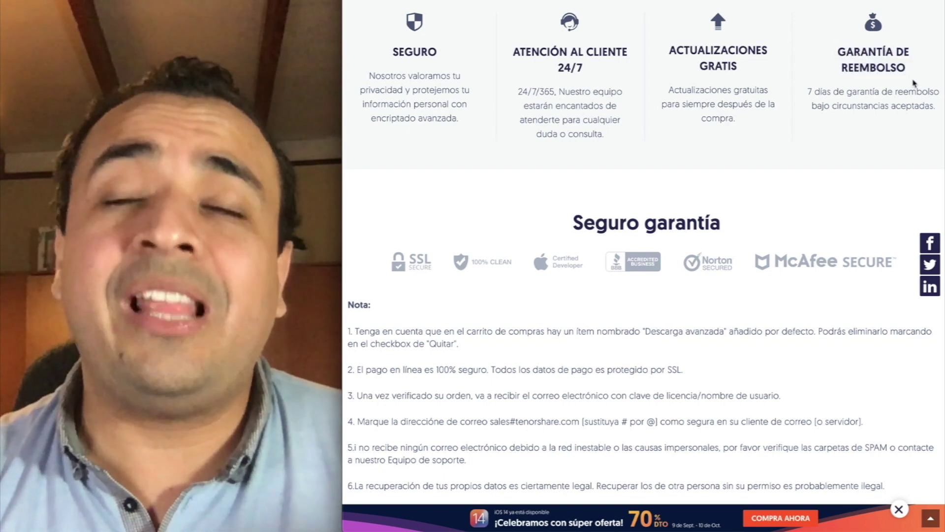
drag(832, 92, 808, 93)
click(825, 64)
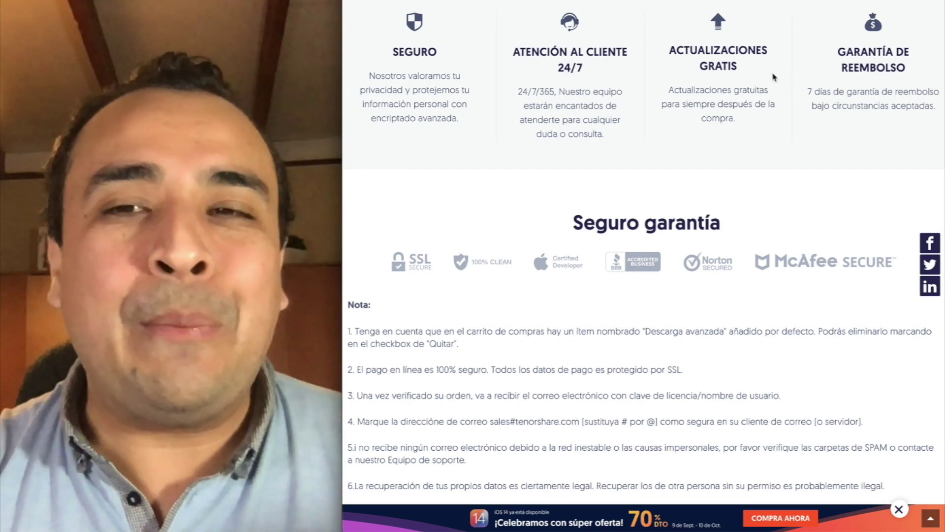
drag(747, 69, 668, 46)
click(681, 49)
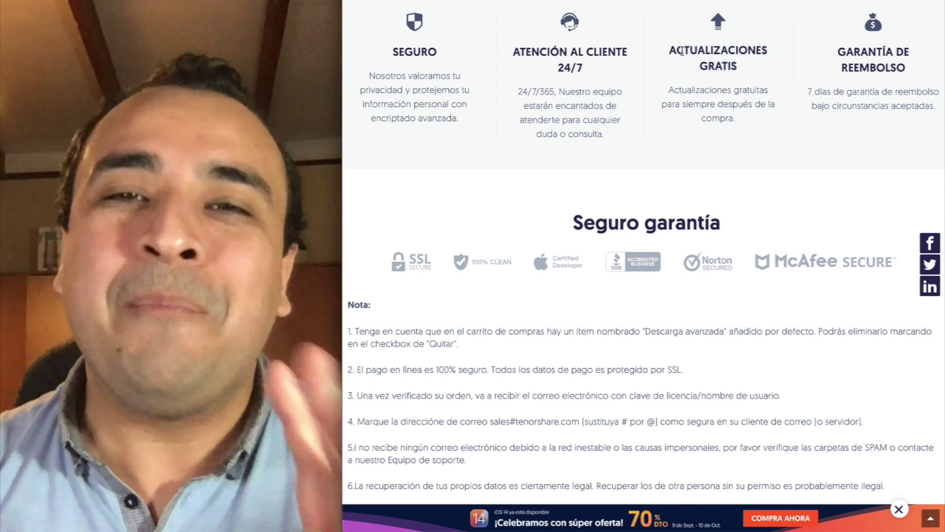
drag(586, 79, 512, 47)
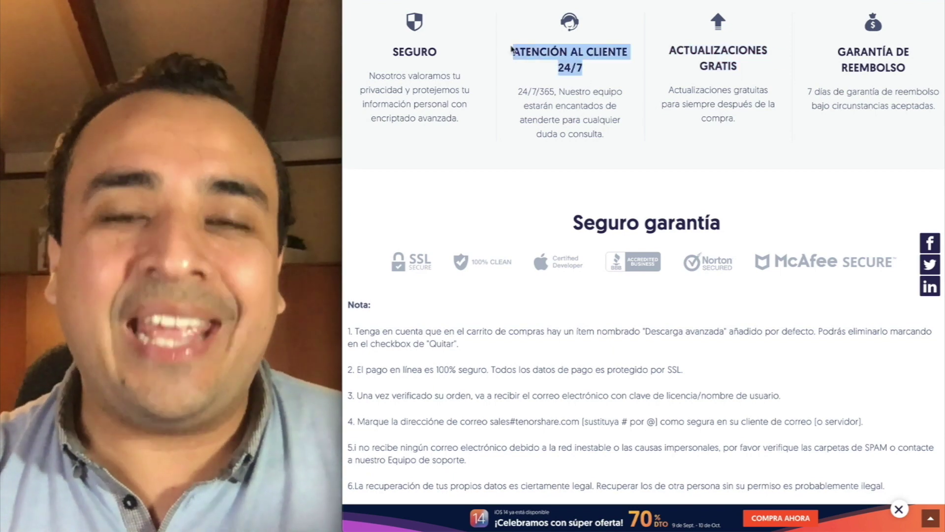
click(521, 48)
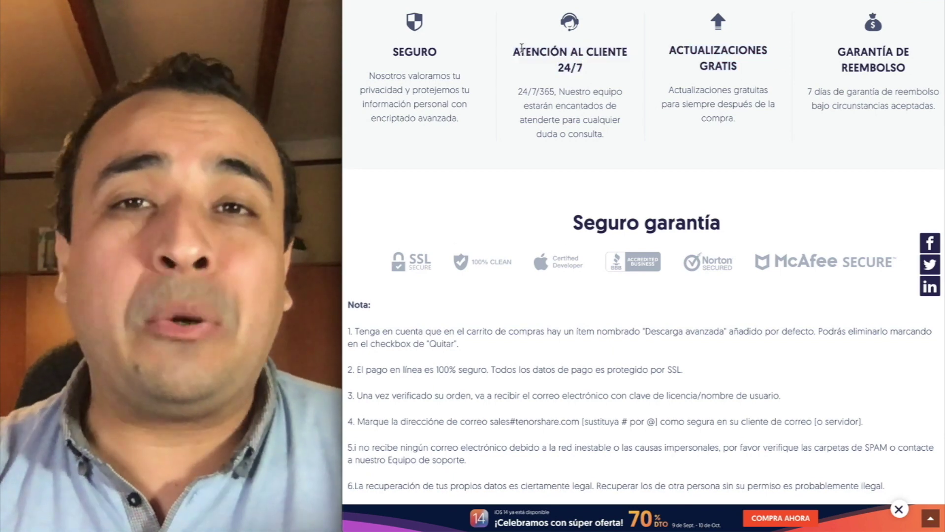
double_click(427, 50)
click(469, 55)
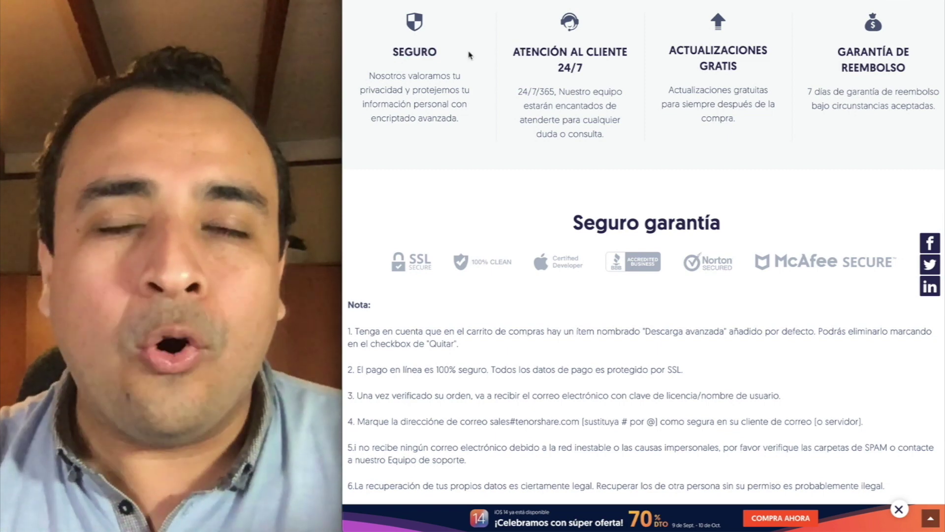